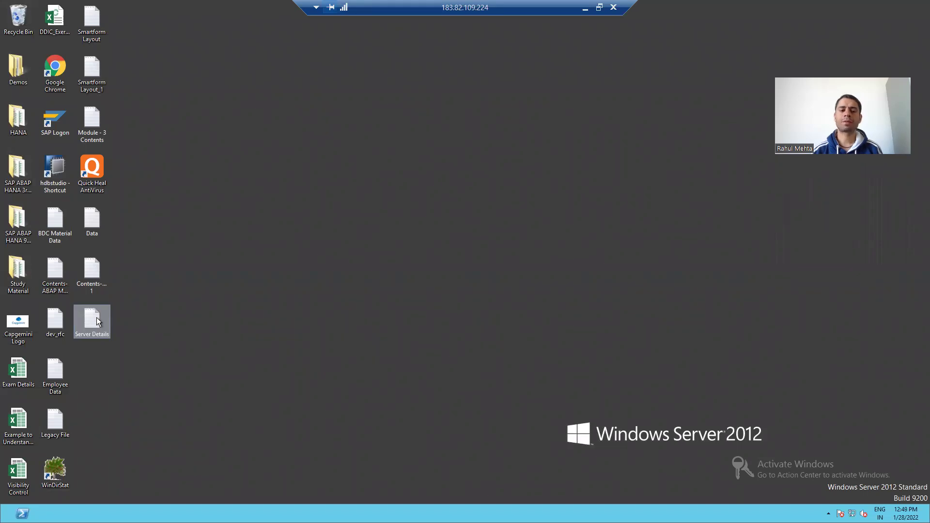
# - Read the Contents-Module 1 notes full-screen down to section 9, SAP Logon Configuration, then minimize them
pyautogui.doubleClick(97, 276)
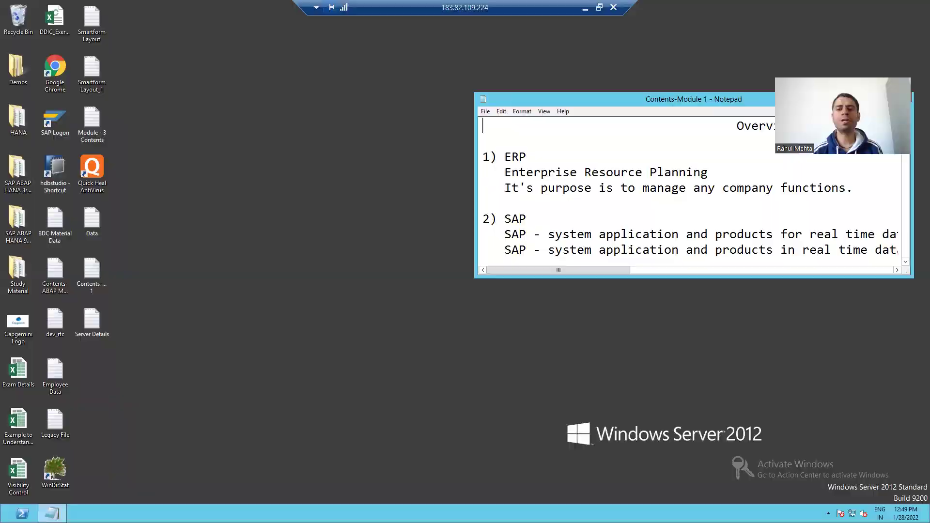
pyautogui.press('super+Up')
pyautogui.click(73, 53)
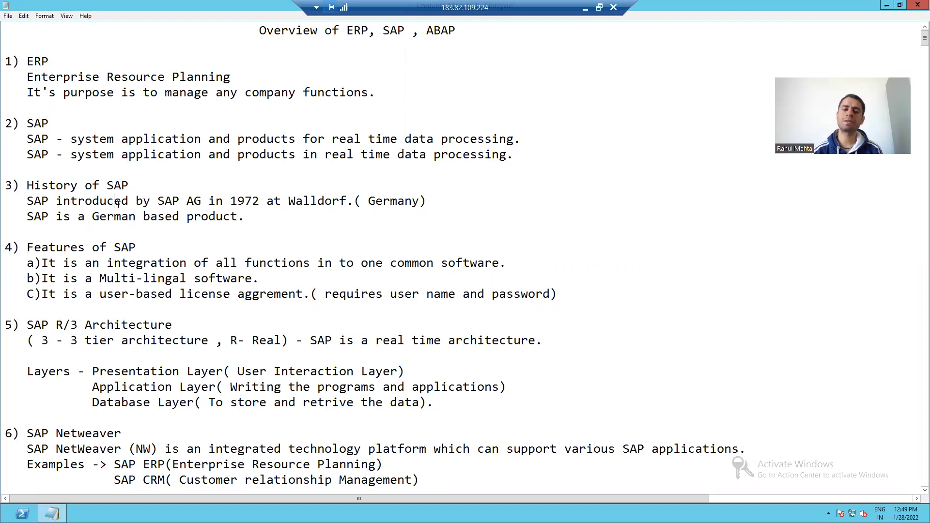
pyautogui.scroll(-1, 117, 204)
pyautogui.click(142, 202)
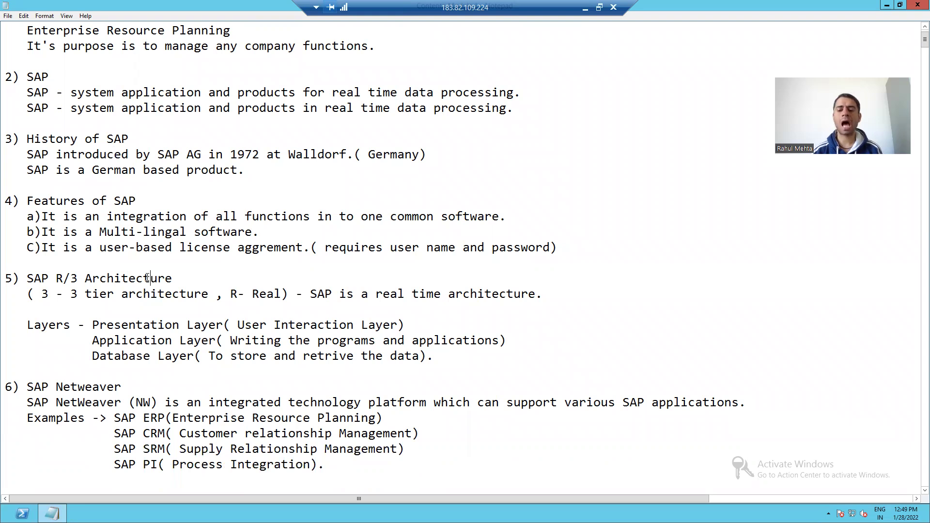
pyautogui.scroll(-3, 148, 277)
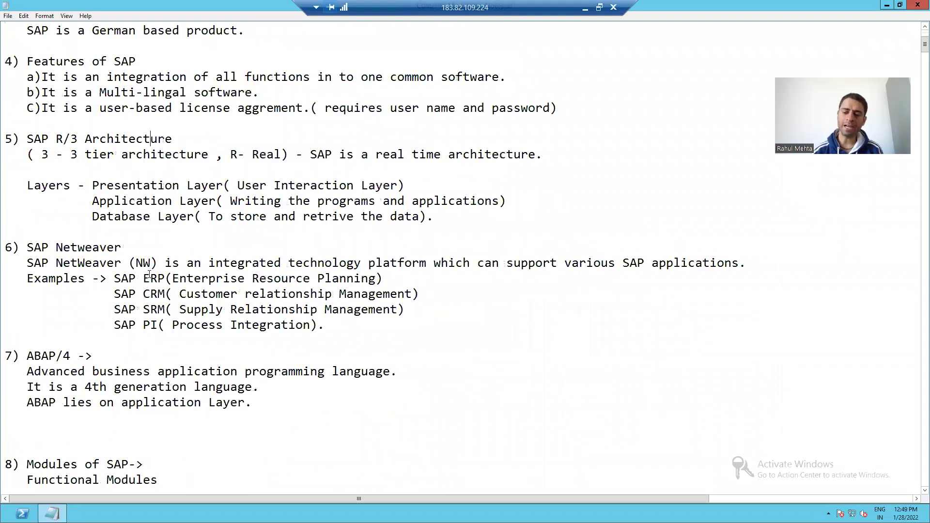
pyautogui.scroll(-2, 149, 277)
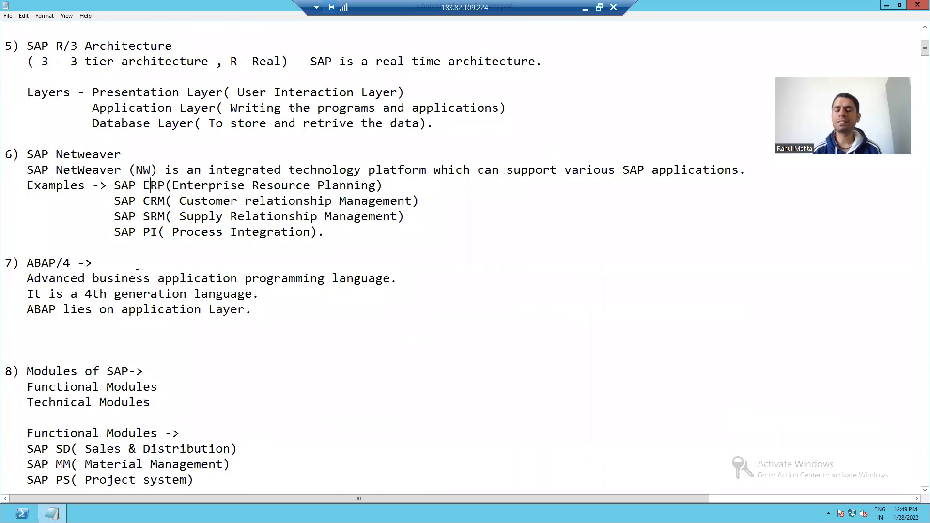
pyautogui.scroll(-2, 138, 275)
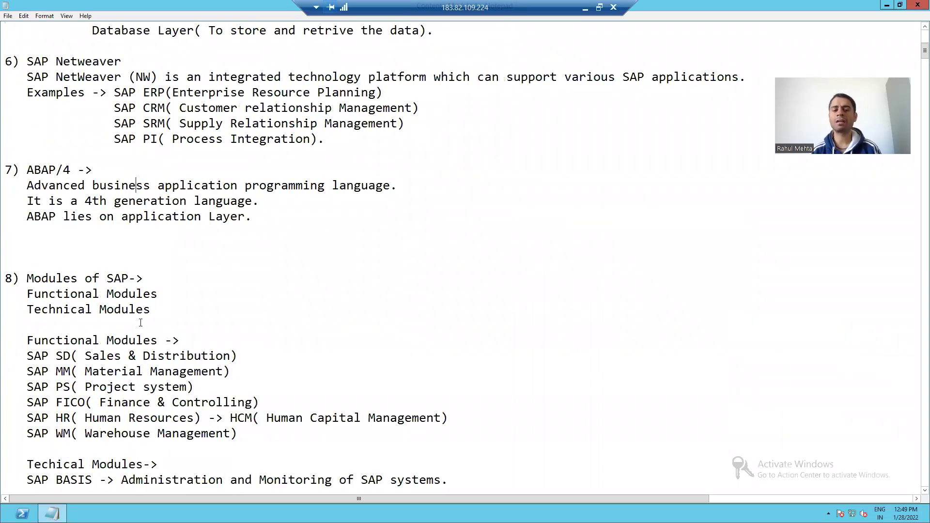
pyautogui.scroll(-5, 165, 324)
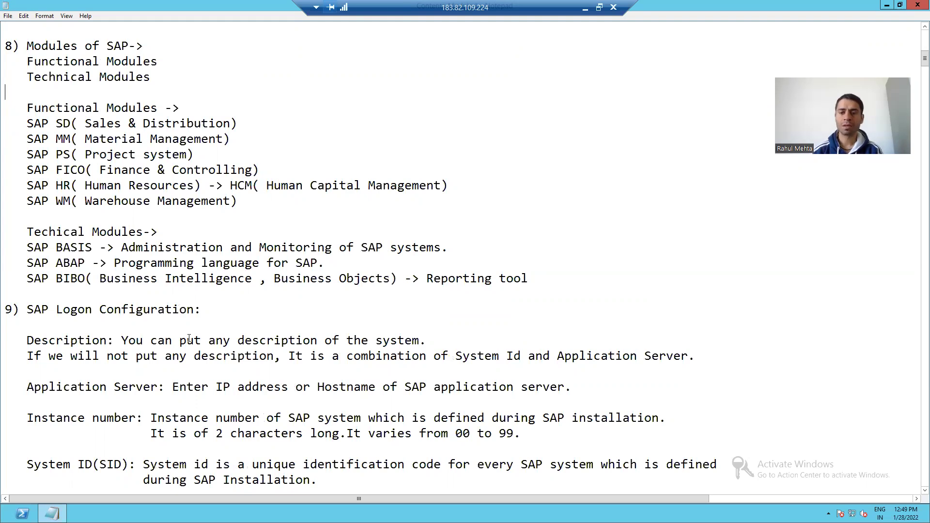
pyautogui.click(886, 5)
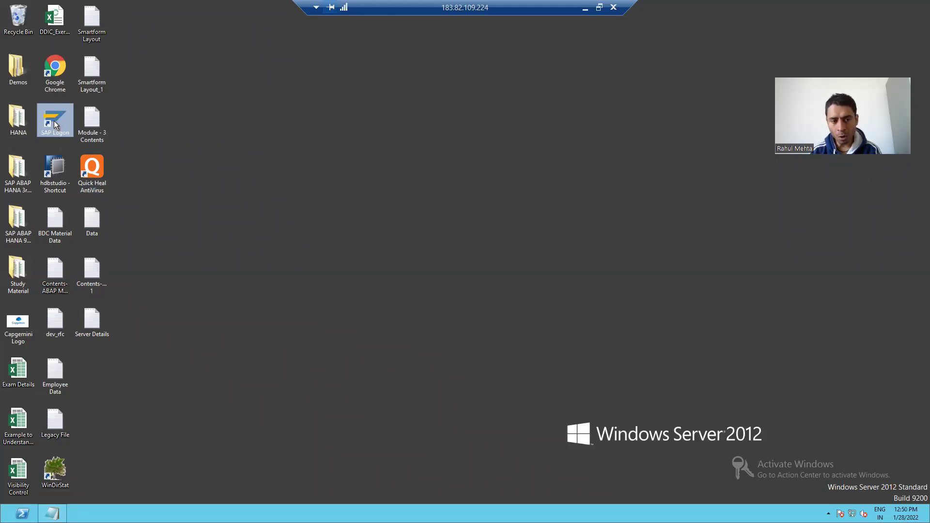
# - Launch SAP Logon 770 from the desktop shortcut and show the New toolbar dropdown
pyautogui.doubleClick(54, 123)
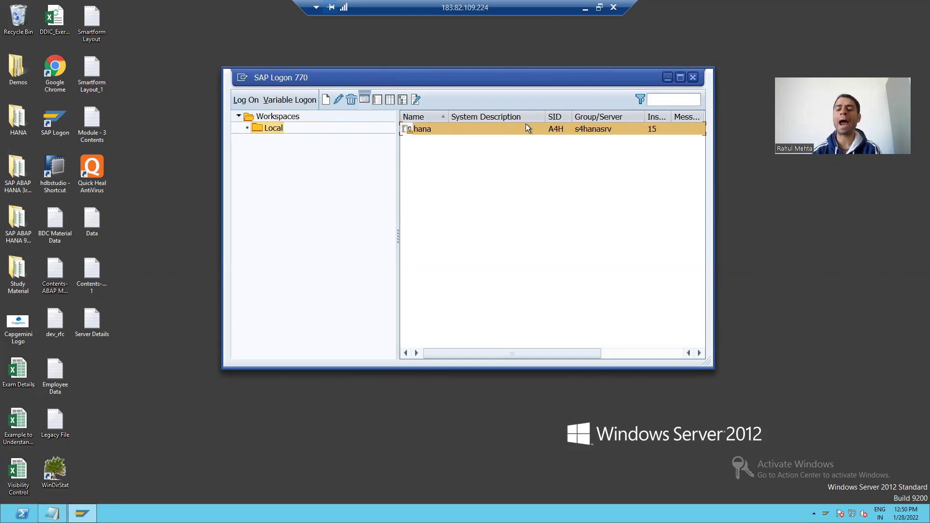
pyautogui.click(325, 100)
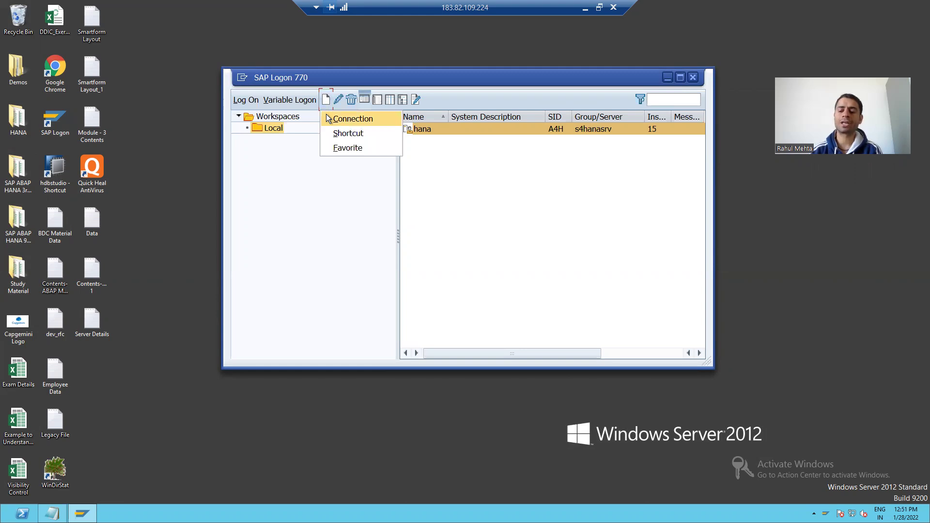
# - Start a new Connection entry as a User Specified System and advance to its parameters page
pyautogui.click(326, 114)
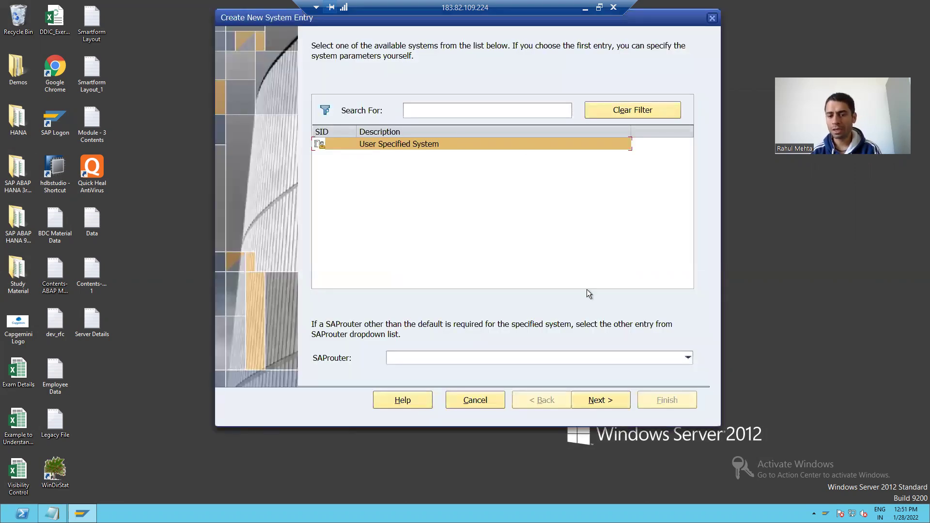
pyautogui.click(603, 403)
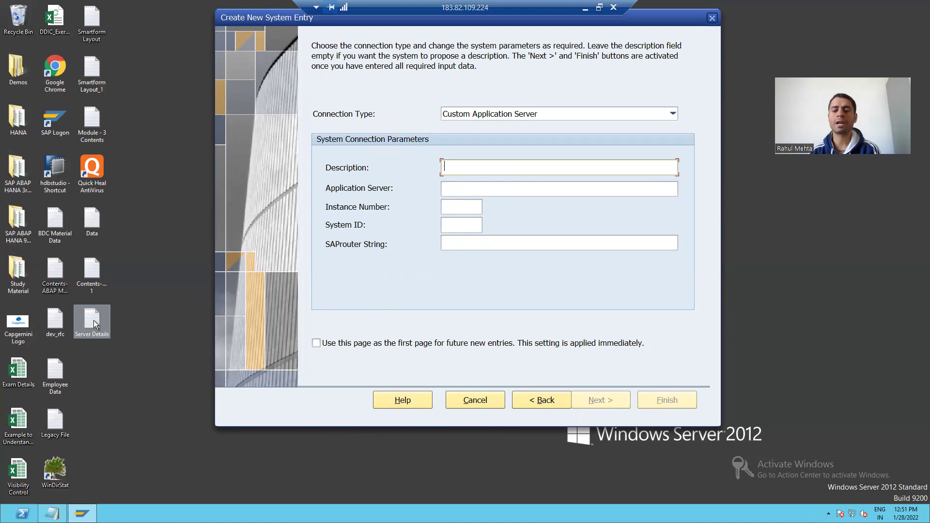
# - Copy SAPServer from the Server Details notes into the Application Server field
pyautogui.press('Return')
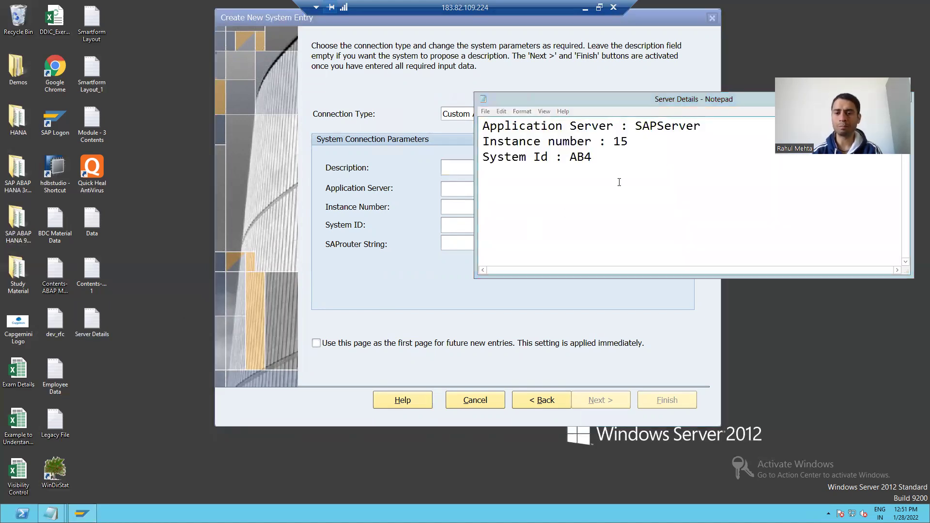
pyautogui.moveTo(635, 125); pyautogui.dragTo(701, 124)
pyautogui.hotkey('ctrl', 'c')
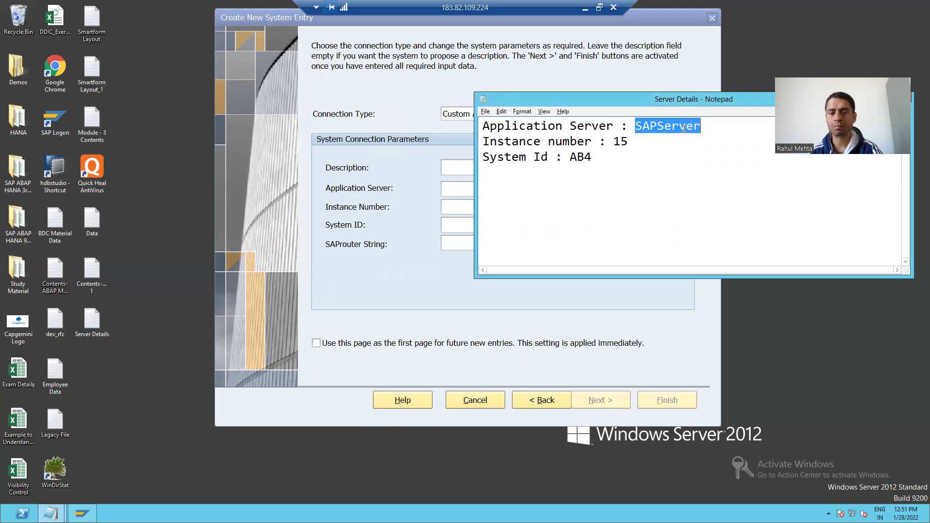
pyautogui.click(473, 189)
pyautogui.hotkey('ctrl', 'v')
# - Copy instance number 15 into the Instance Number field, then select system ID AB4 in the notes
pyautogui.hotkey('alt', 'Tab')
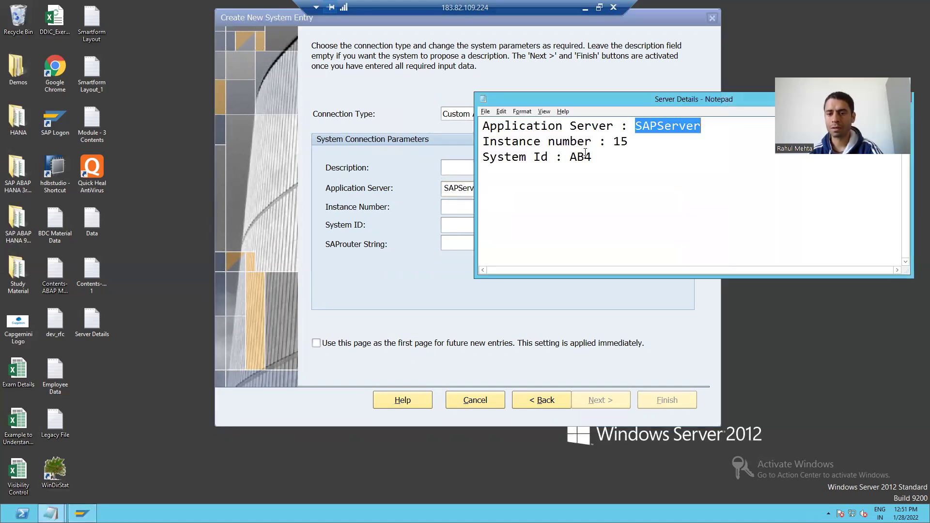
pyautogui.moveTo(618, 141); pyautogui.dragTo(629, 142)
pyautogui.hotkey('ctrl', 'c')
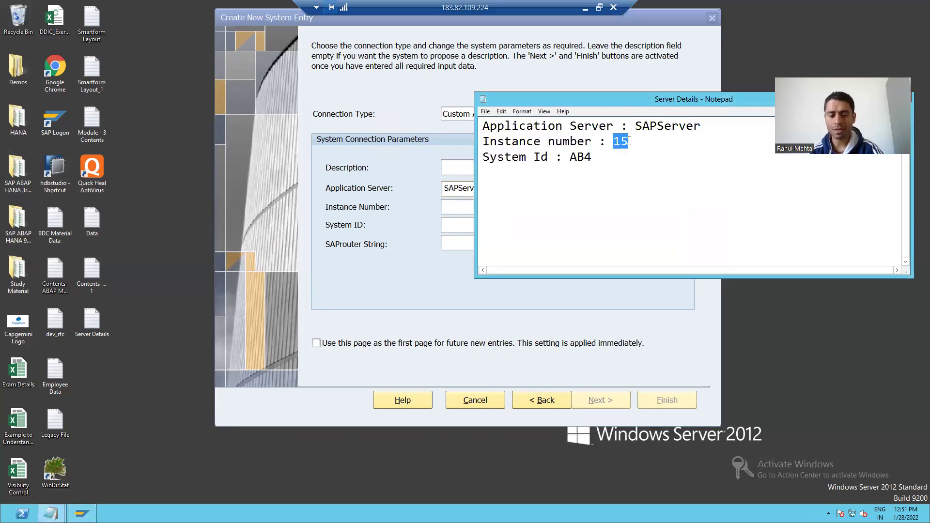
pyautogui.hotkey('alt', 'Tab')
pyautogui.click(447, 209)
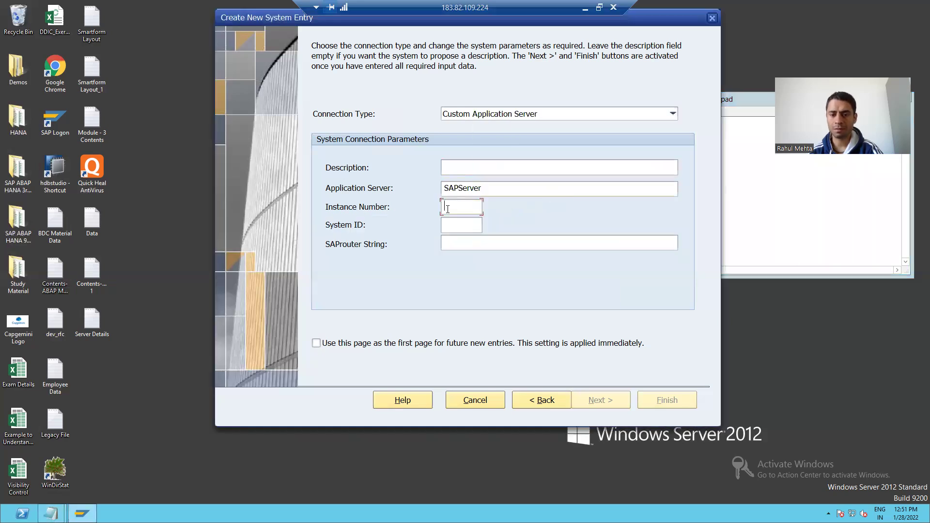
pyautogui.hotkey('ctrl', 'v')
pyautogui.hotkey('alt', 'Tab')
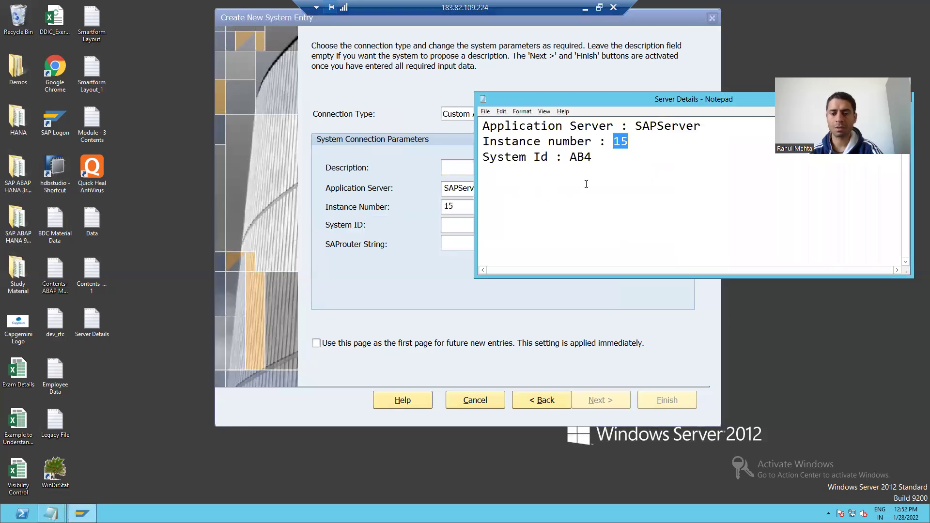
pyautogui.click(571, 157)
pyautogui.moveTo(573, 157); pyautogui.dragTo(591, 156)
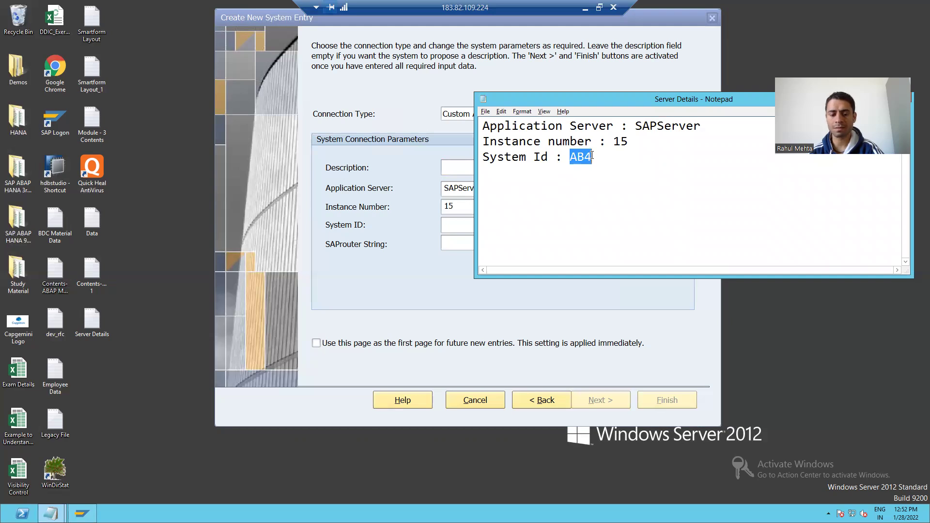
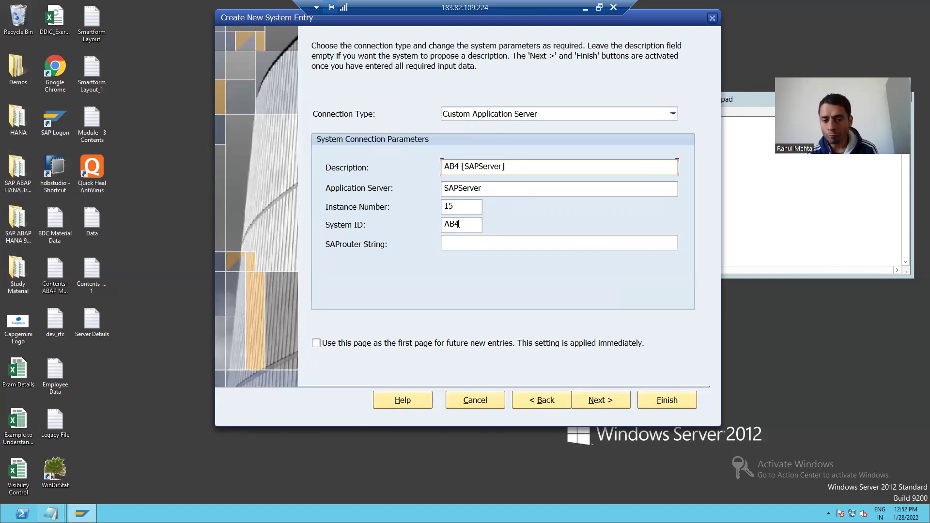
# - Erase the auto-filled 'AB4 [SAPServer]' text so the Description field is empty
pyautogui.click(461, 188)
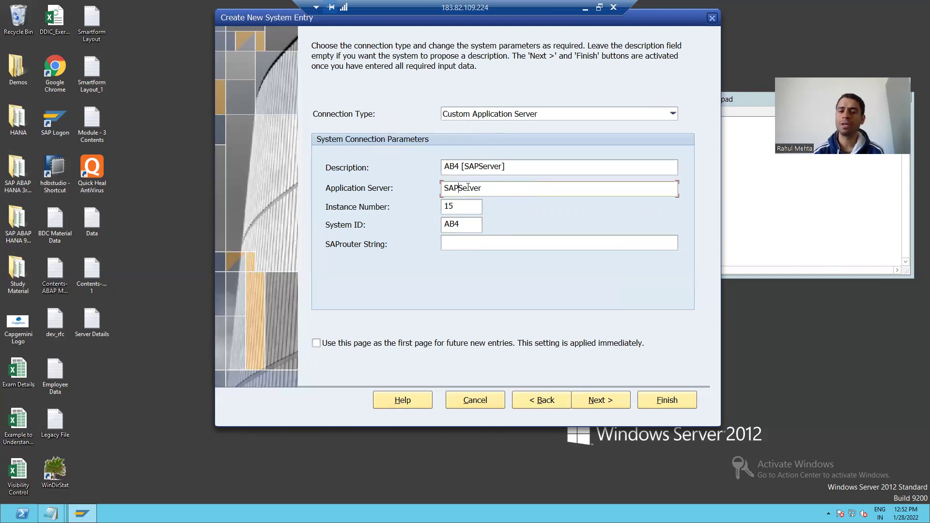
pyautogui.click(448, 188)
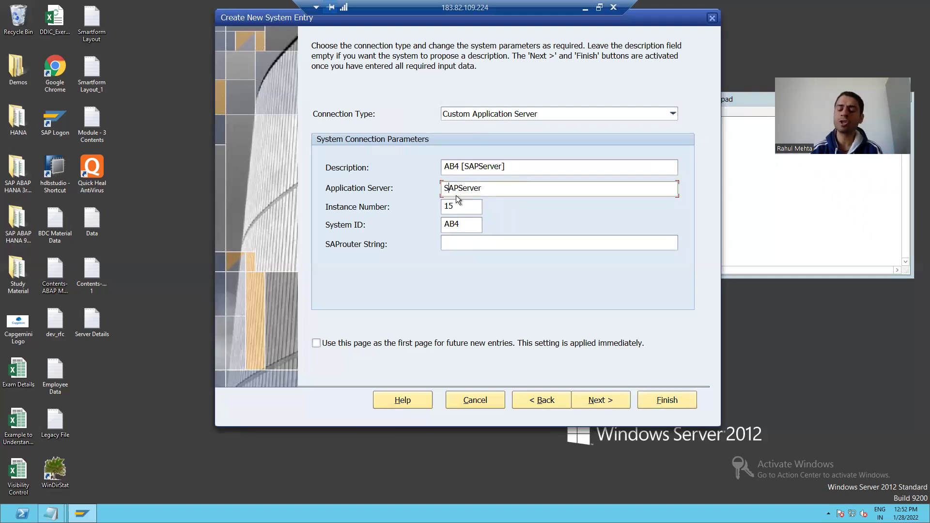
pyautogui.click(465, 166)
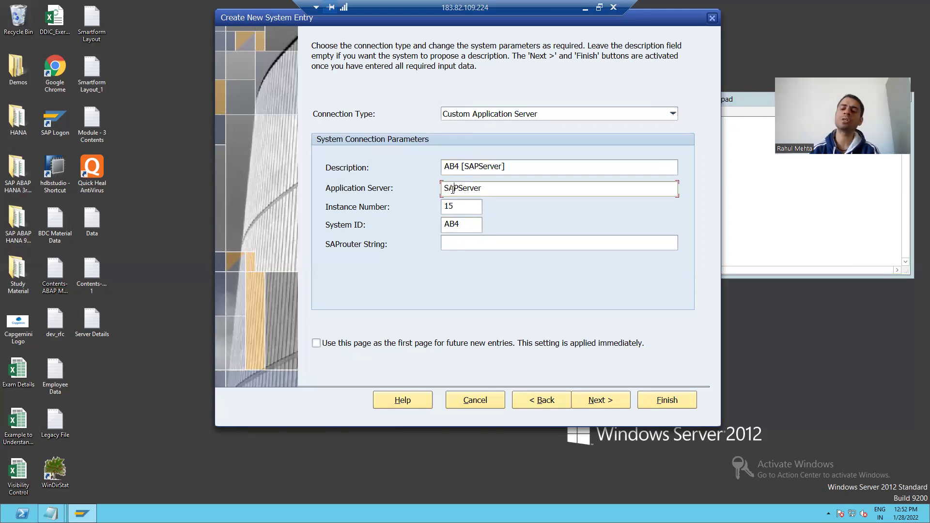
pyautogui.click(510, 169)
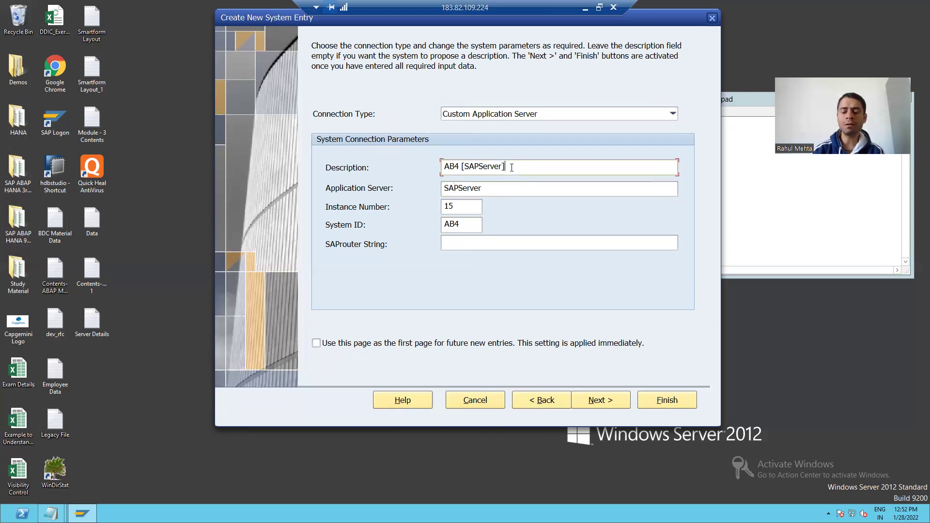
pyautogui.press('BackSpace')
pyautogui.press('BackSpace')
pyautogui.press('BackSpace')
pyautogui.press('BackSpace')
pyautogui.press('BackSpace')
pyautogui.press('BackSpace')
pyautogui.press('BackSpace')
pyautogui.press('BackSpace')
pyautogui.press('BackSpace')
pyautogui.press('BackSpace')
pyautogui.press('BackSpace')
pyautogui.press('BackSpace')
pyautogui.press('BackSpace')
pyautogui.press('BackSpace')
pyautogui.press('BackSpace')
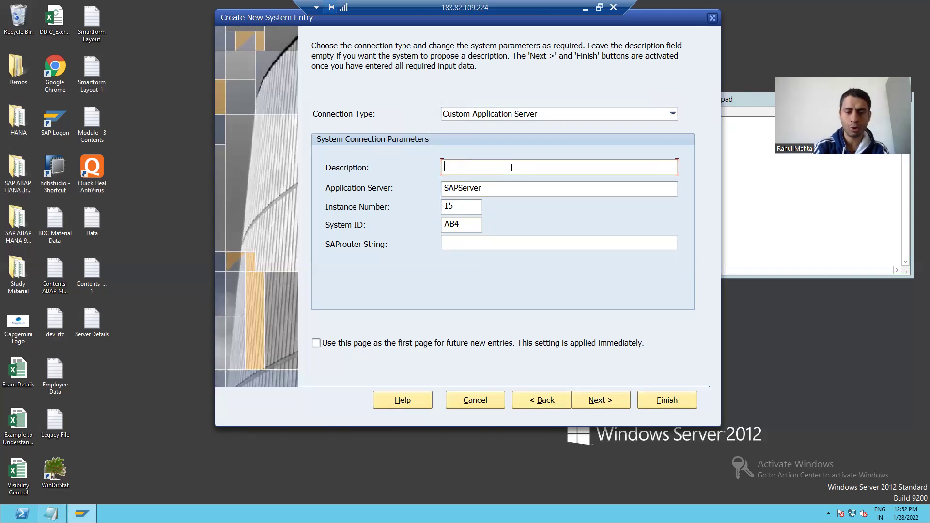
# - Enter 'SAP Server' as the entry description, then bring up the Contents-Module 1 notes in Notepad
pyautogui.write('SAP')
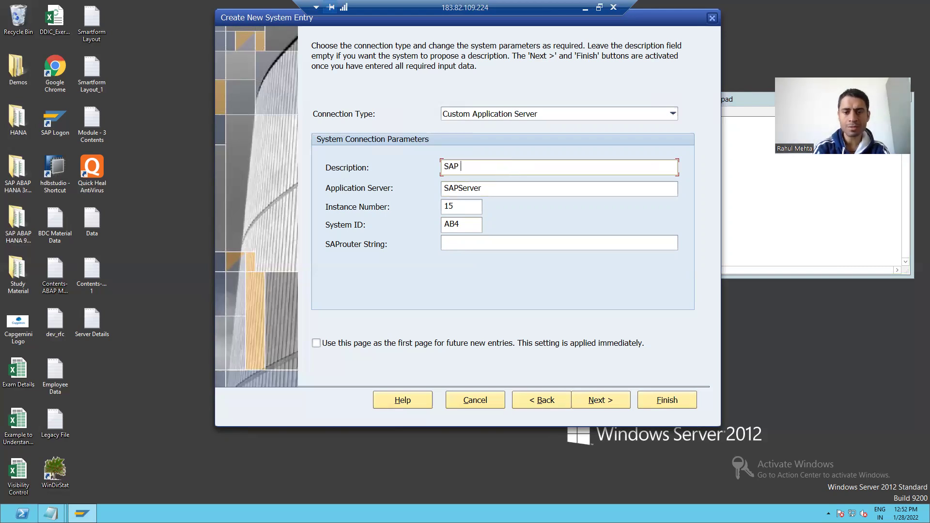
pyautogui.write(' Server')
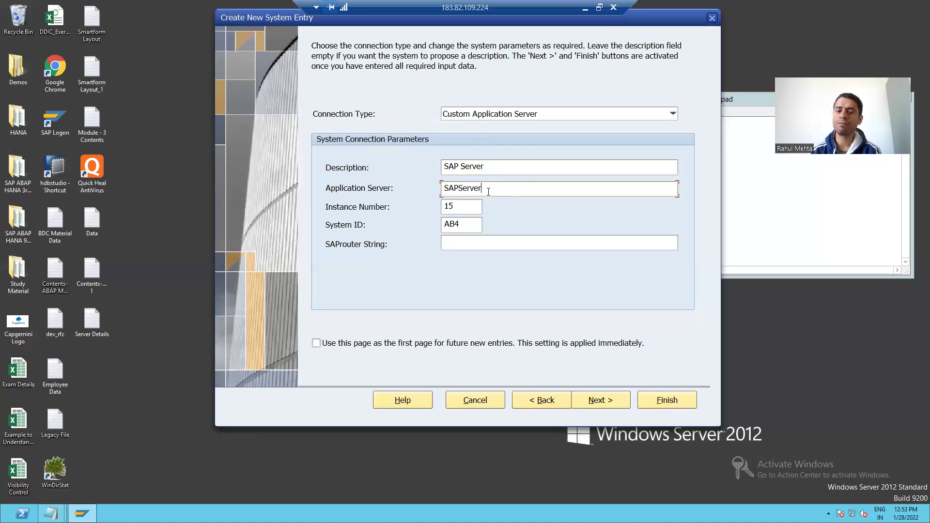
pyautogui.click(470, 210)
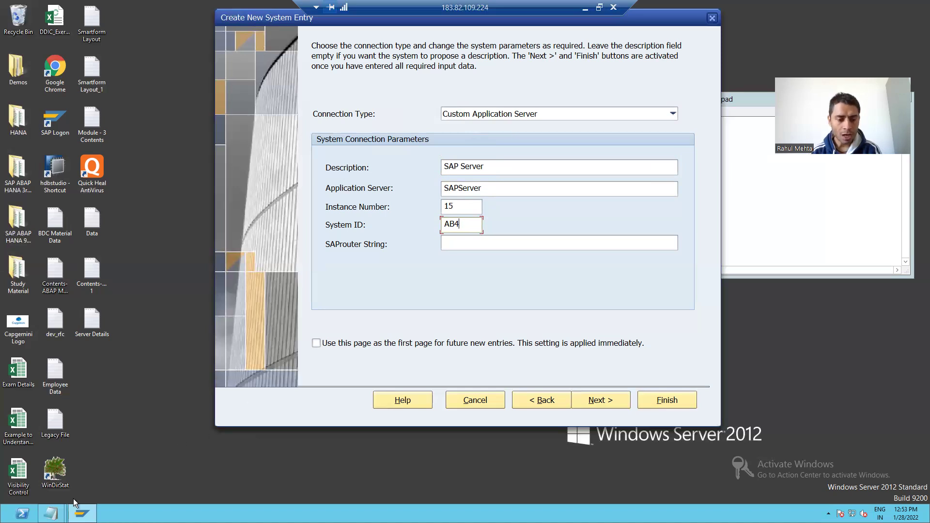
pyautogui.click(51, 513)
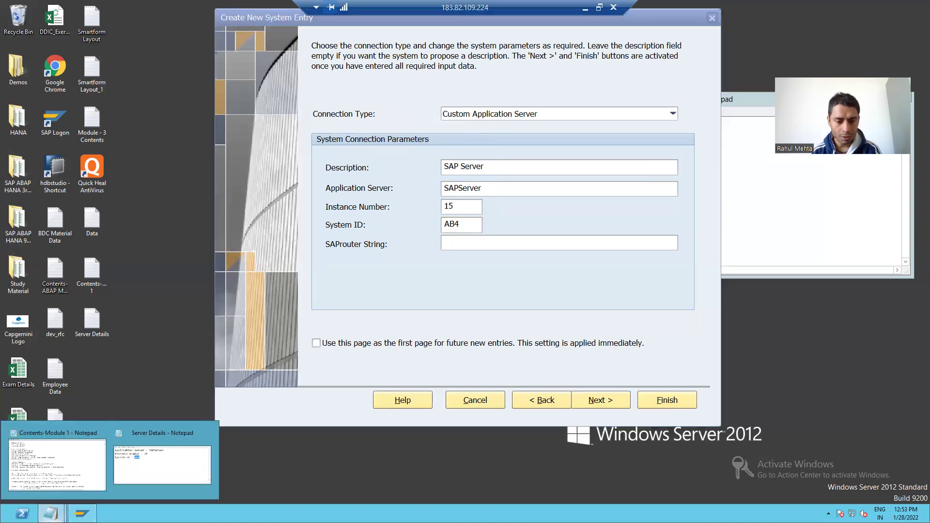
pyautogui.click(71, 473)
# - Read the Application Server and IP address note in section 9, then return to the entry dialog
pyautogui.scroll(-1, 160, 321)
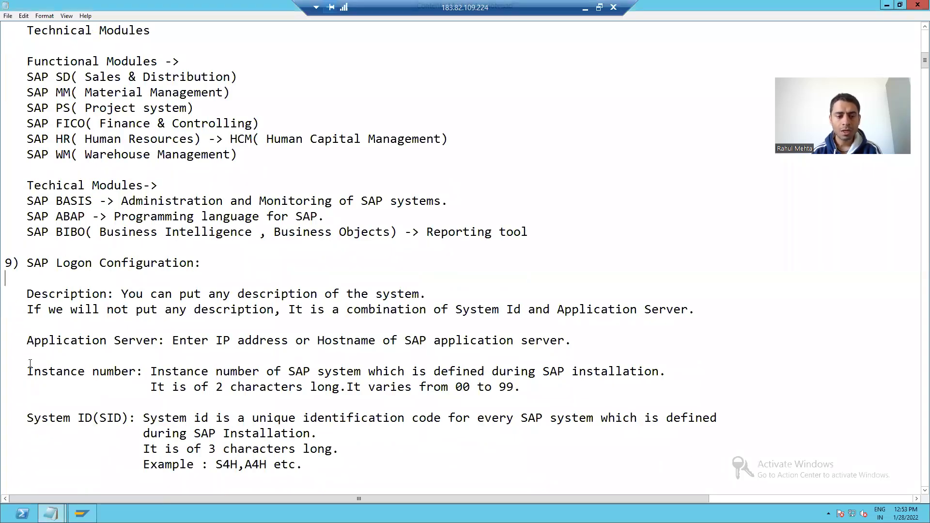
pyautogui.moveTo(27, 341); pyautogui.dragTo(153, 342)
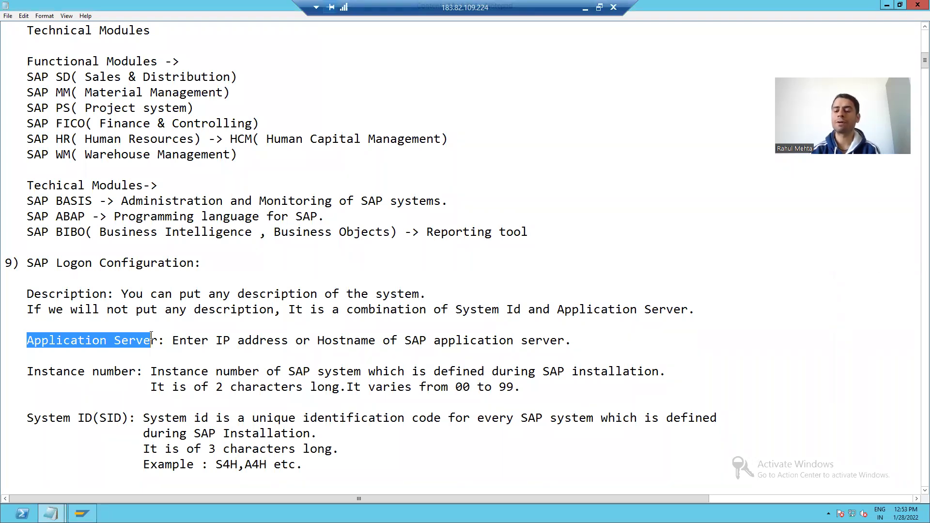
pyautogui.moveTo(179, 340); pyautogui.dragTo(278, 341)
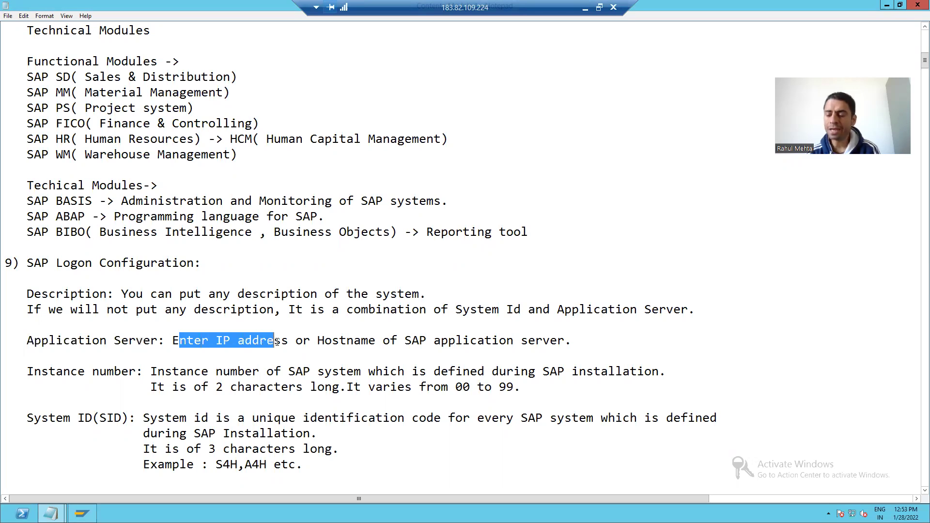
pyautogui.click(324, 340)
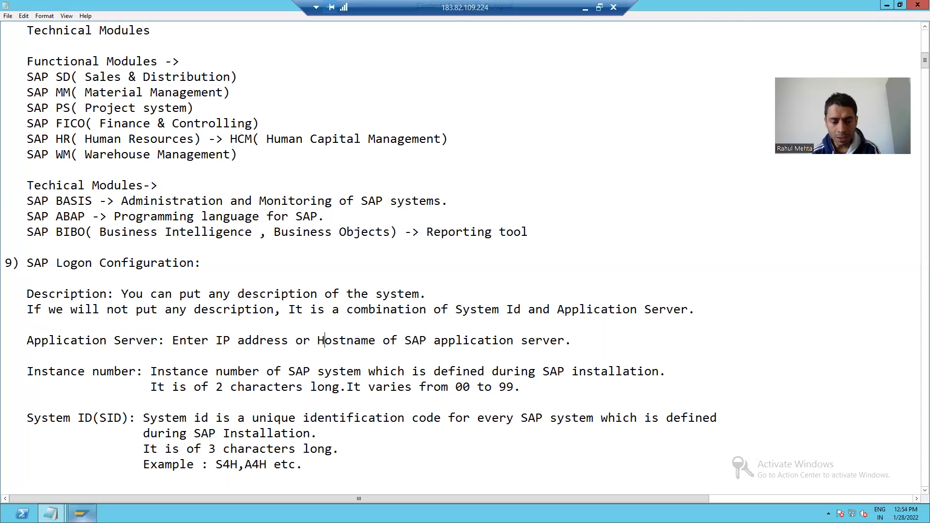
pyautogui.click(81, 513)
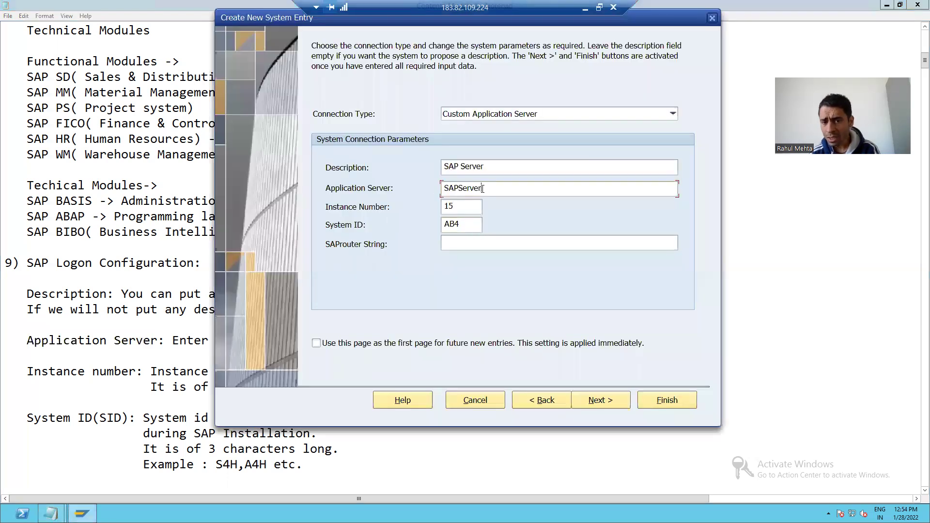
# - Leave the SAPServer value unchanged and bring the Notepad notes back in front
pyautogui.moveTo(482, 189); pyautogui.dragTo(446, 189)
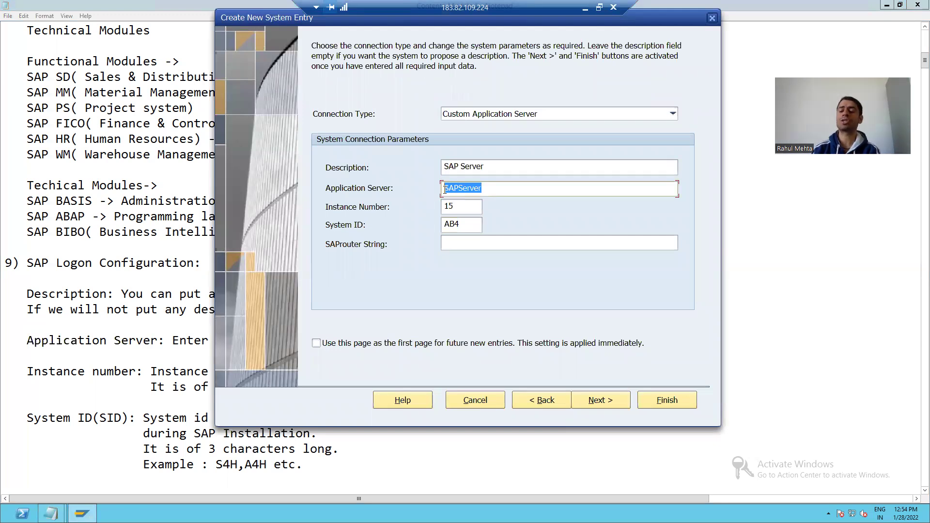
pyautogui.click(480, 188)
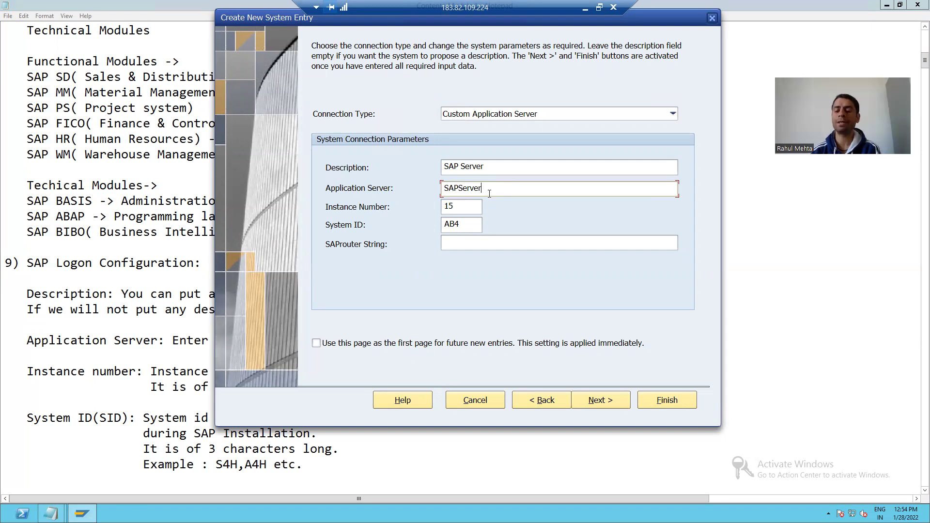
pyautogui.click(128, 294)
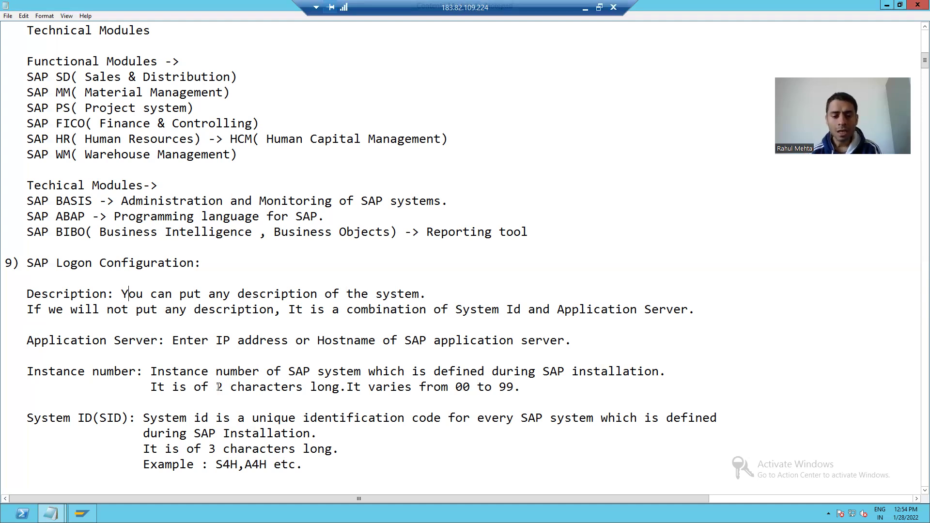
# - Review the Instance number note: two characters, range 00 to 99
pyautogui.moveTo(200, 387); pyautogui.dragTo(277, 385)
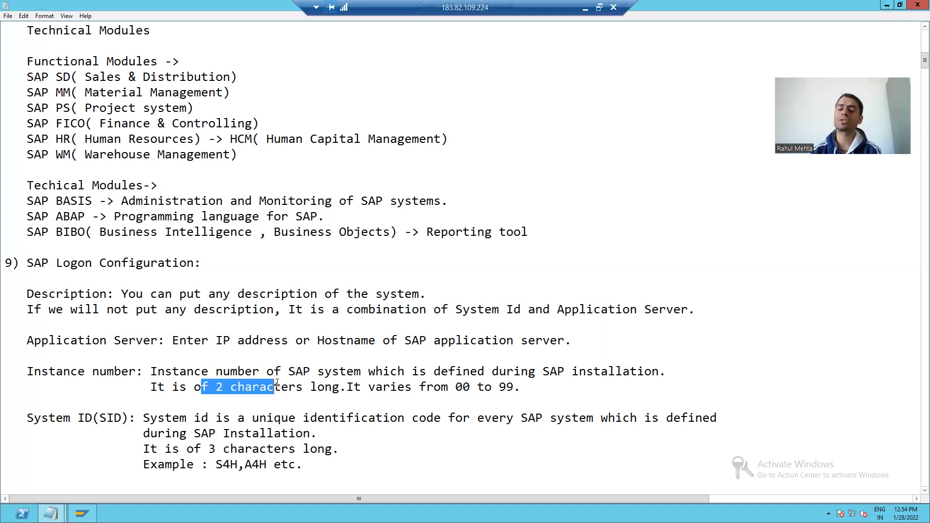
pyautogui.click(426, 390)
pyautogui.moveTo(521, 388)
pyautogui.mouseDown()
pyautogui.moveTo(454, 388)
pyautogui.moveTo(515, 387)
pyautogui.mouseUp()
pyautogui.click(455, 388)
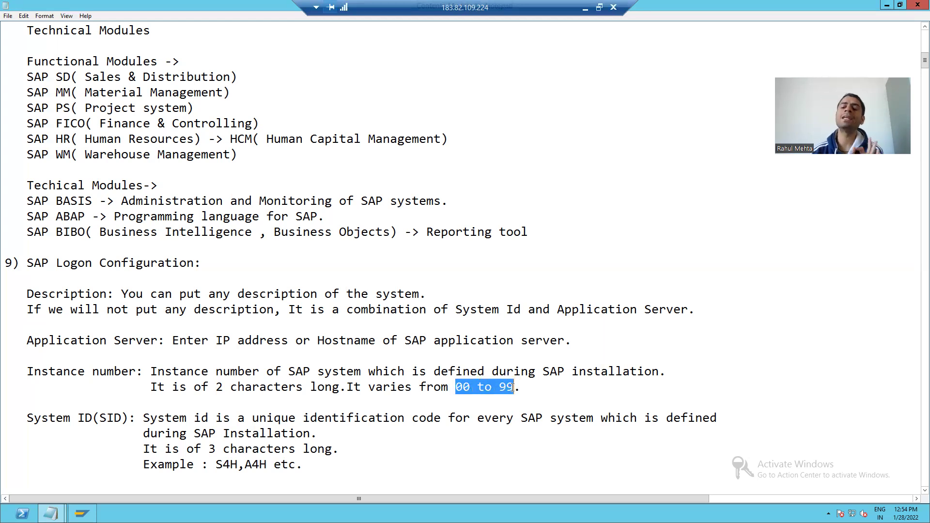
pyautogui.click(81, 513)
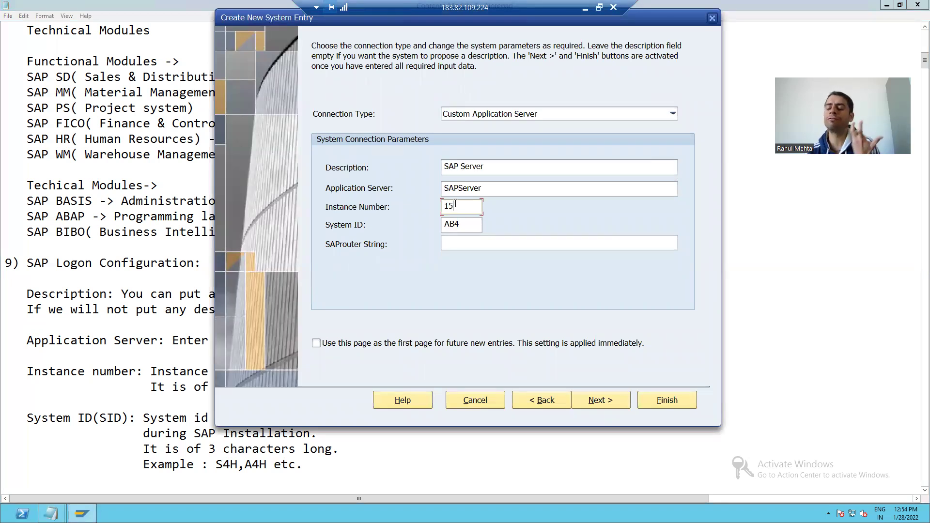
# - Scroll to the System ID (SID) note in Notepad, then return to the entry dialog
pyautogui.click(128, 263)
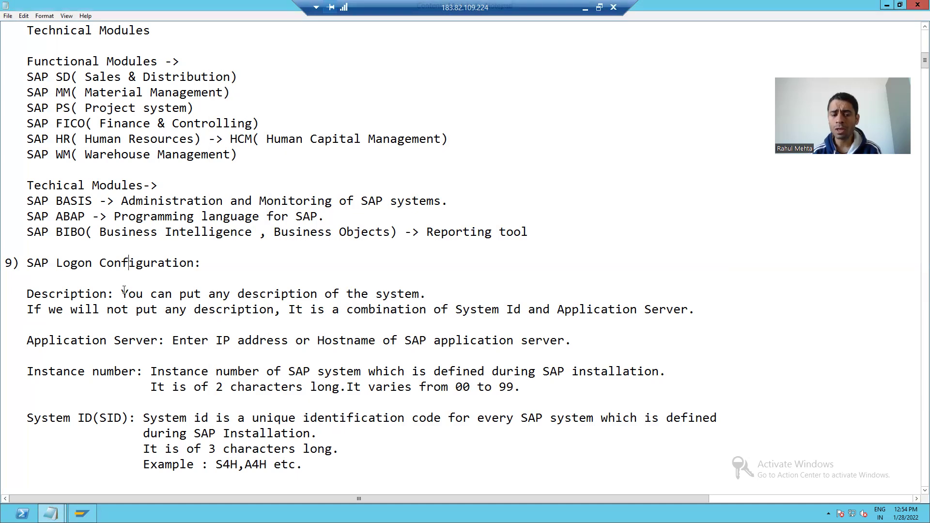
pyautogui.click(120, 419)
pyautogui.scroll(-2, 167, 413)
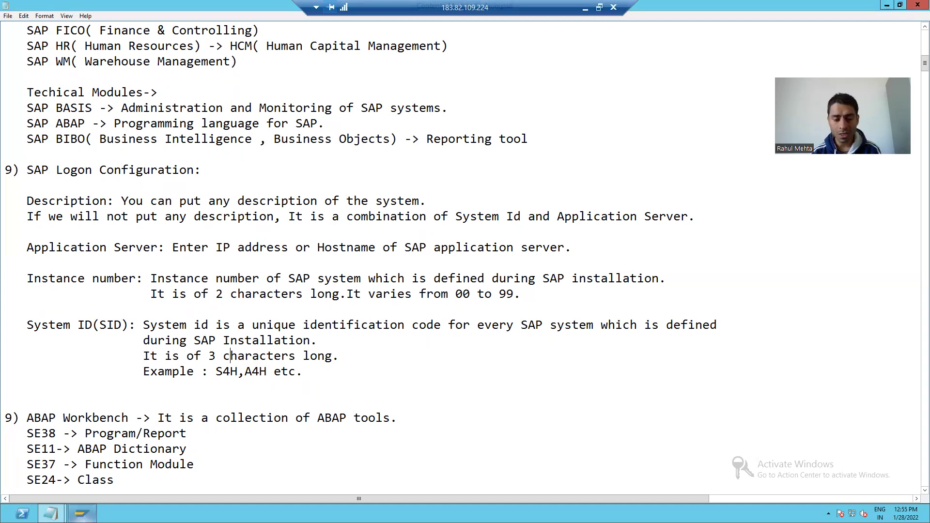
pyautogui.click(81, 514)
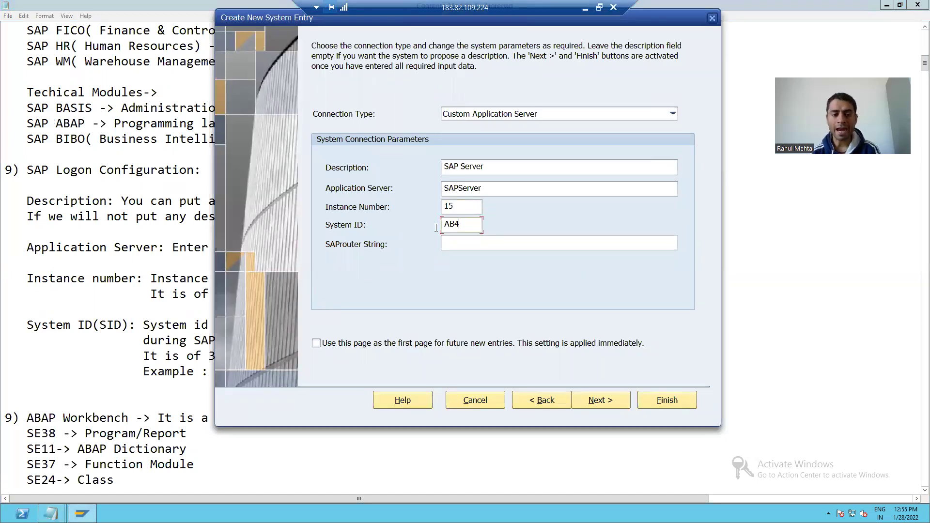
# - Read the note on naming an entry without a description, then return to the filled-in form
pyautogui.click(150, 216)
pyautogui.moveTo(129, 199); pyautogui.dragTo(419, 200)
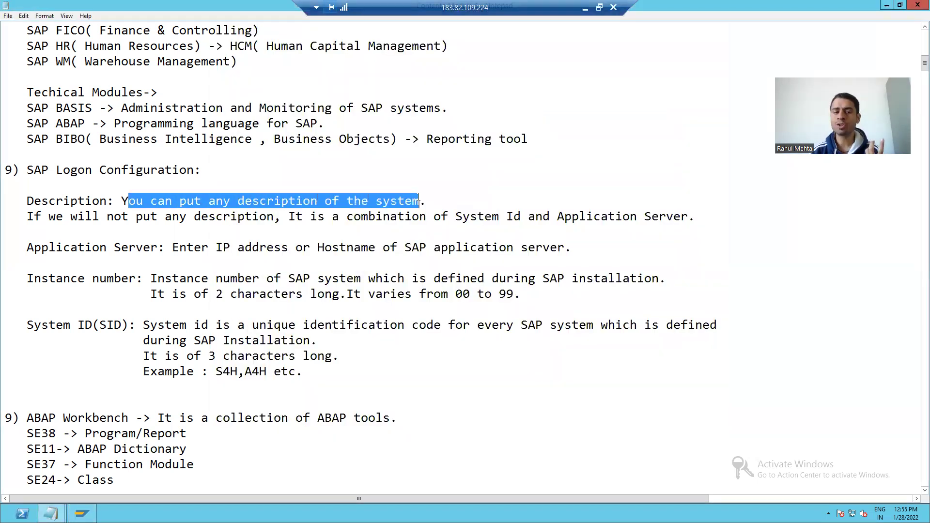
pyautogui.click(195, 218)
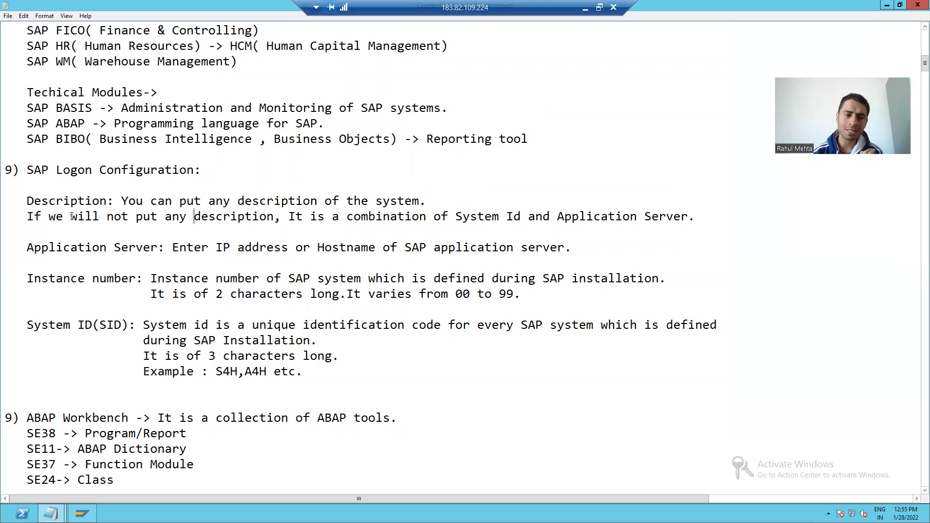
pyautogui.moveTo(21, 217); pyautogui.dragTo(586, 208)
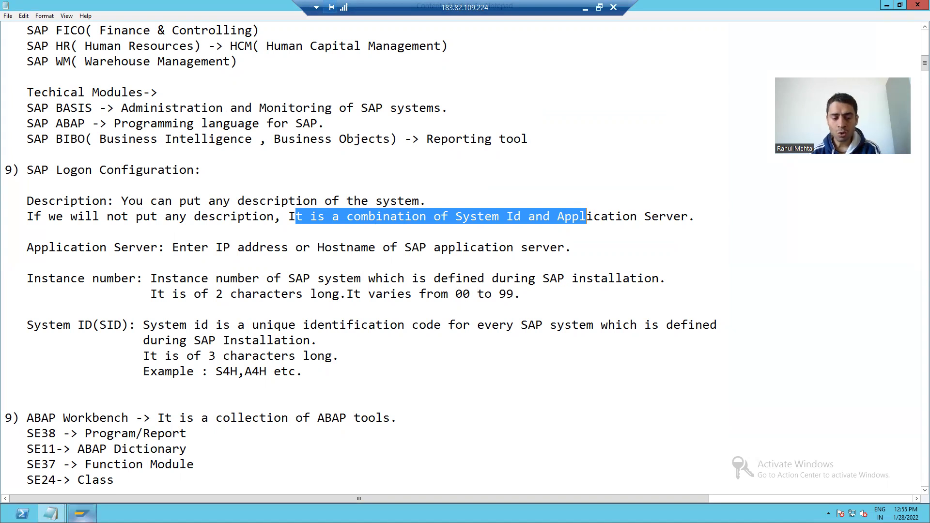
pyautogui.click(81, 513)
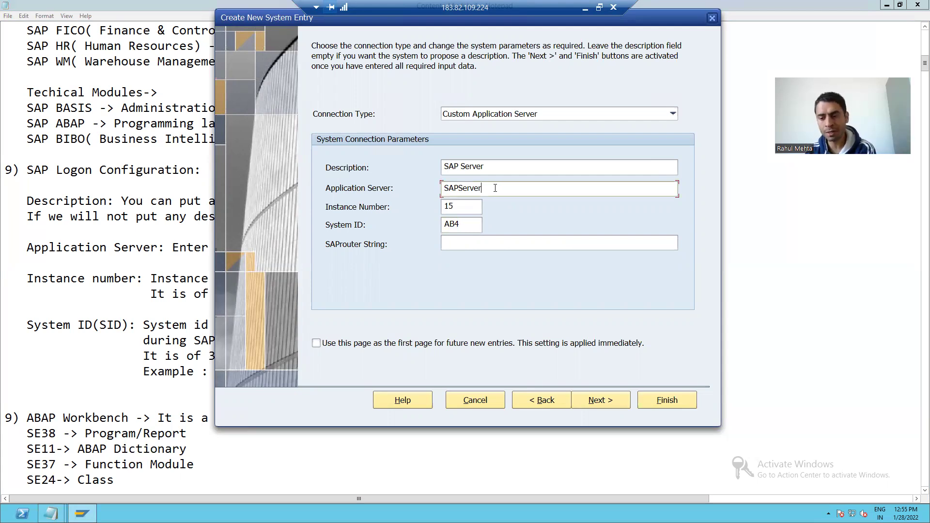
# - Accept the default network and code page settings and finish the SAP Server entry (AB4, SAPServer, 15)
pyautogui.click(460, 203)
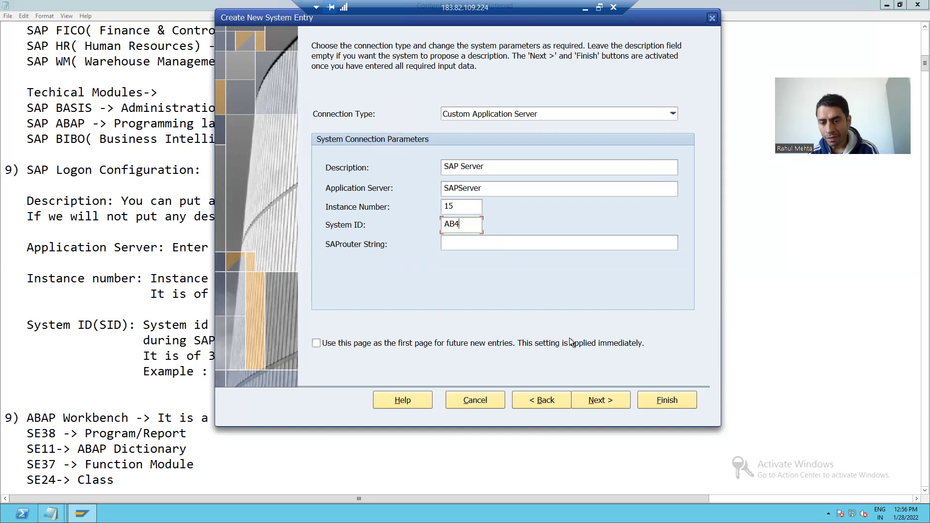
pyautogui.click(601, 402)
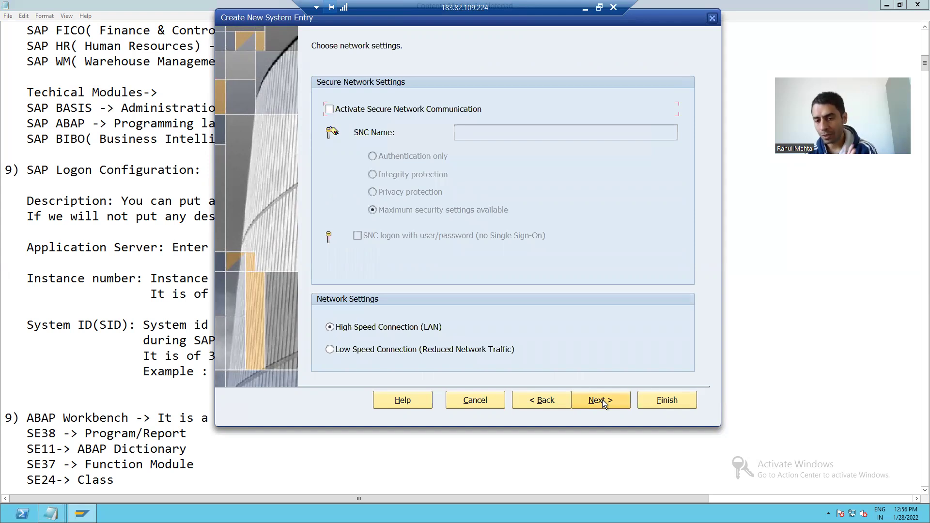
pyautogui.click(602, 402)
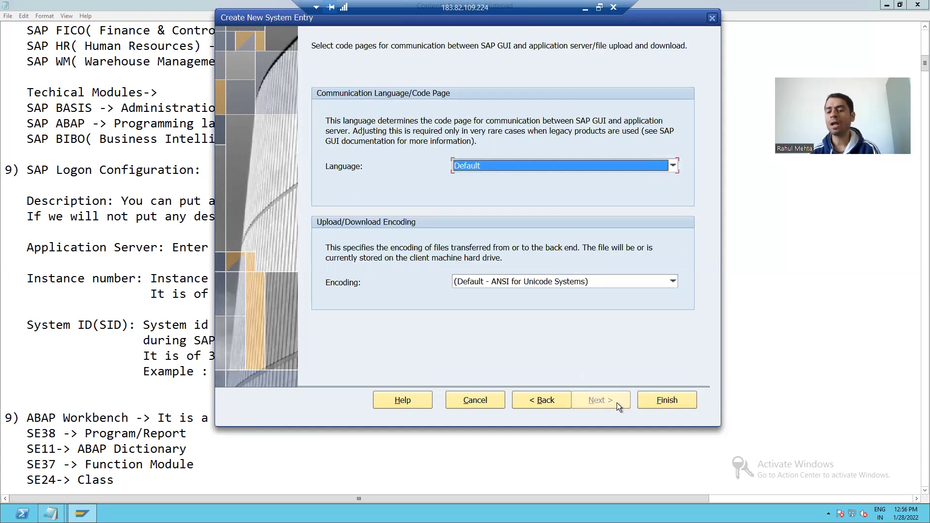
pyautogui.click(661, 405)
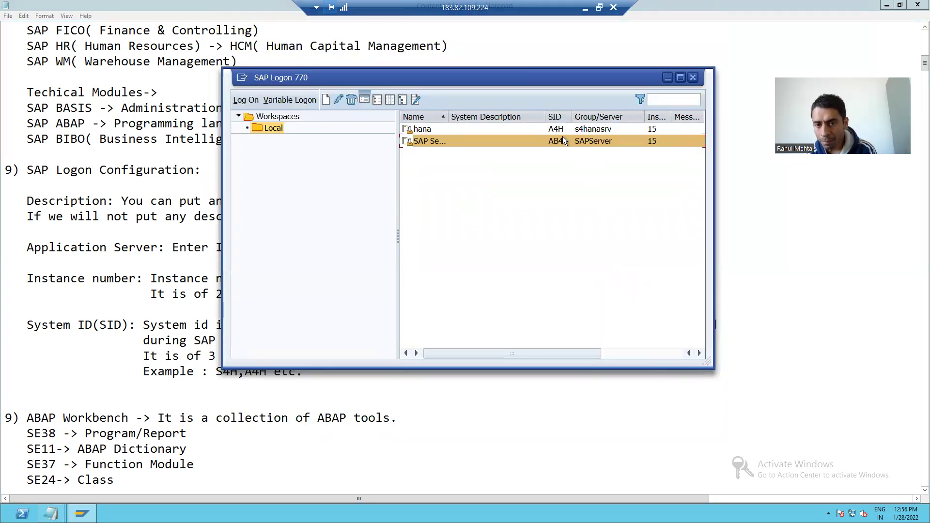
pyautogui.click(426, 130)
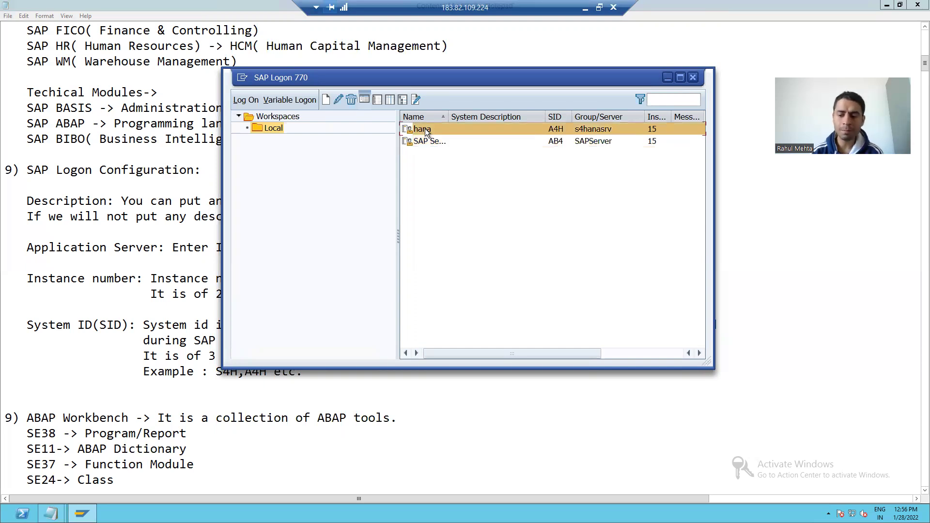
pyautogui.click(422, 141)
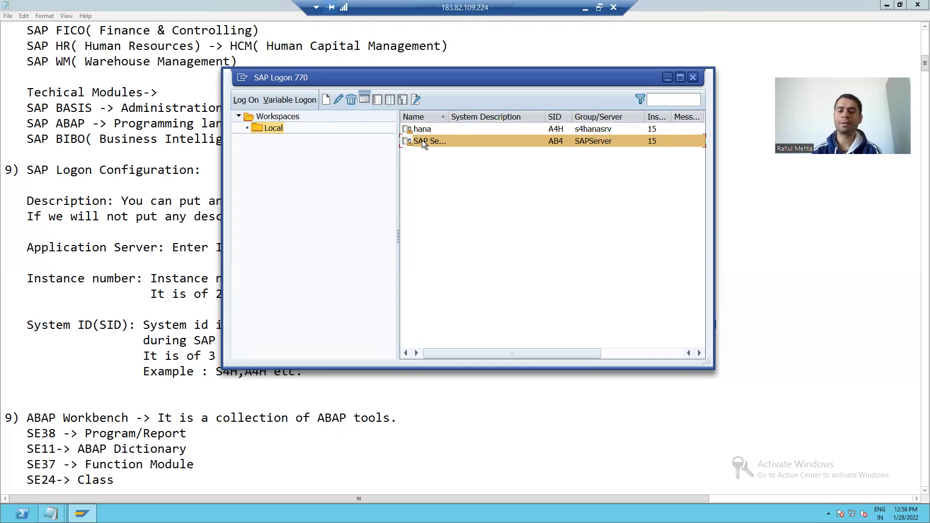
pyautogui.click(422, 128)
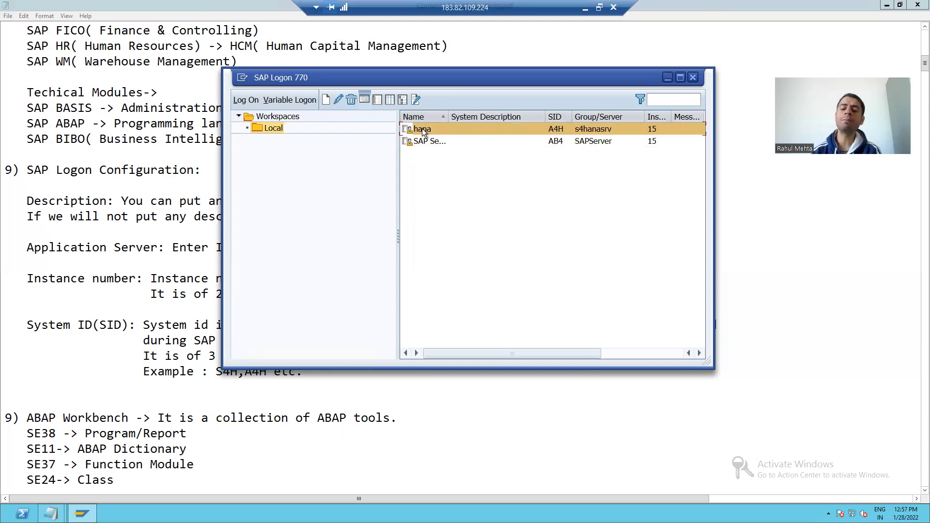
pyautogui.click(425, 141)
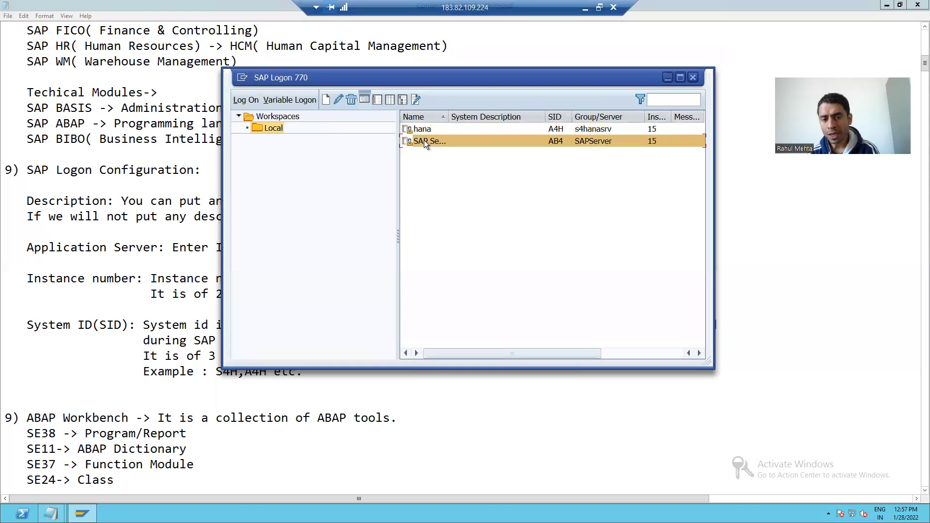
pyautogui.rightClick(424, 142)
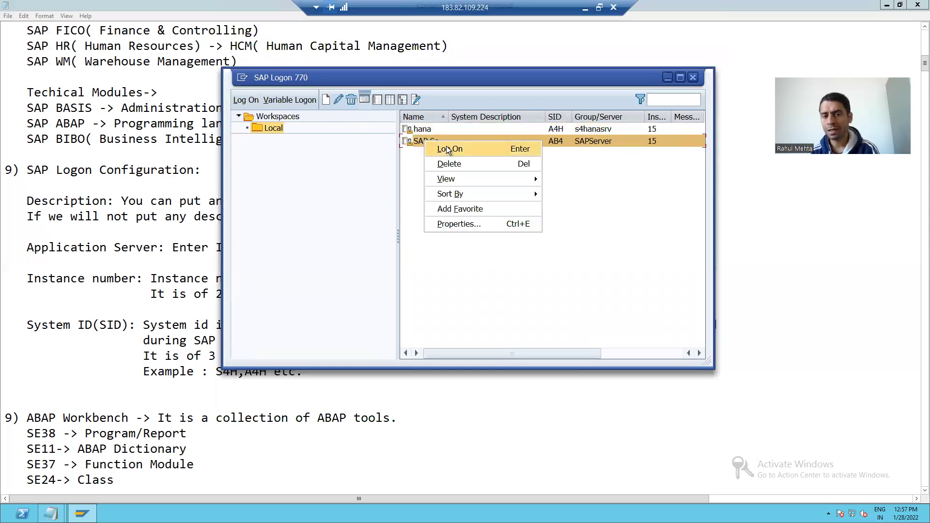
pyautogui.click(457, 224)
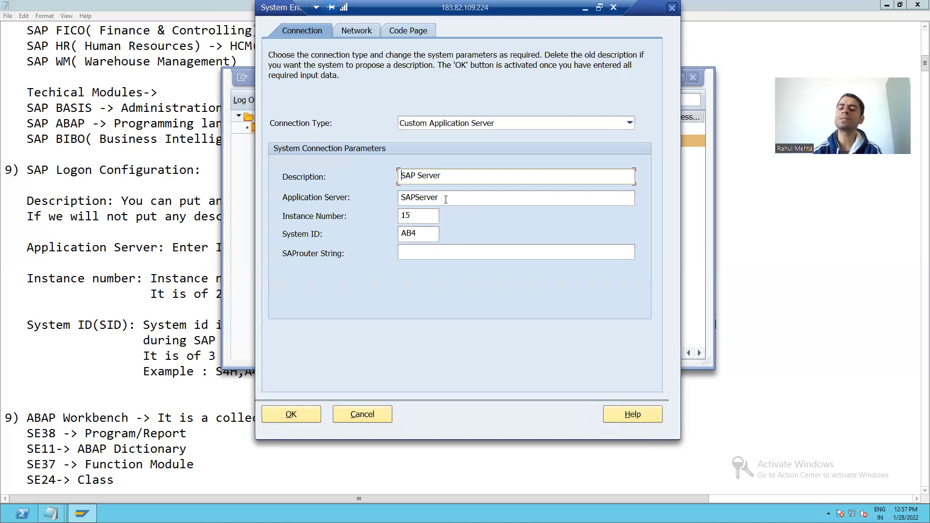
pyautogui.click(378, 414)
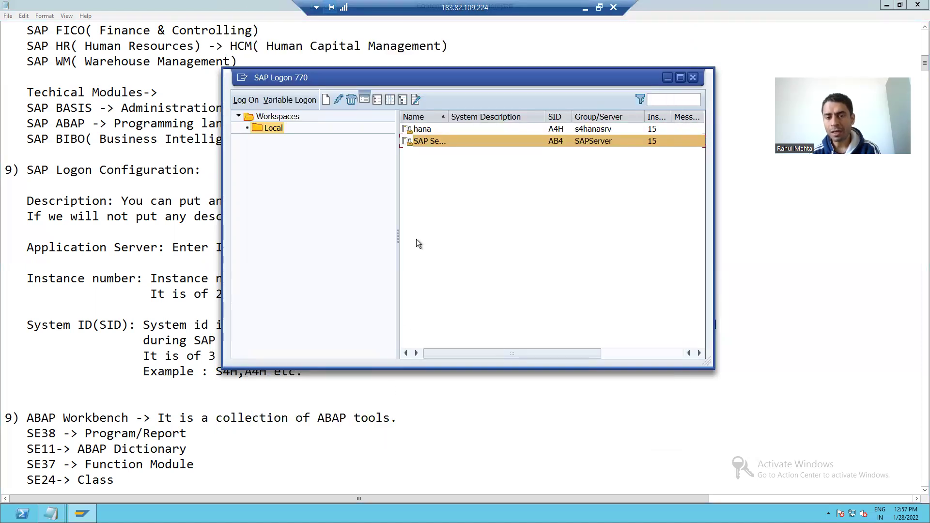
pyautogui.click(426, 130)
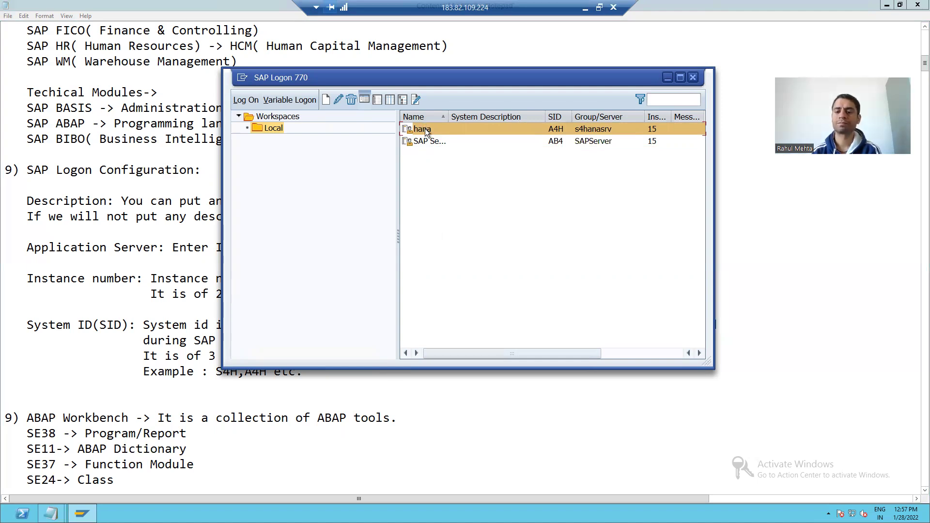
# - Open the hana system's S4HANA 1909 logon screen and begin entering the user name
pyautogui.doubleClick(426, 129)
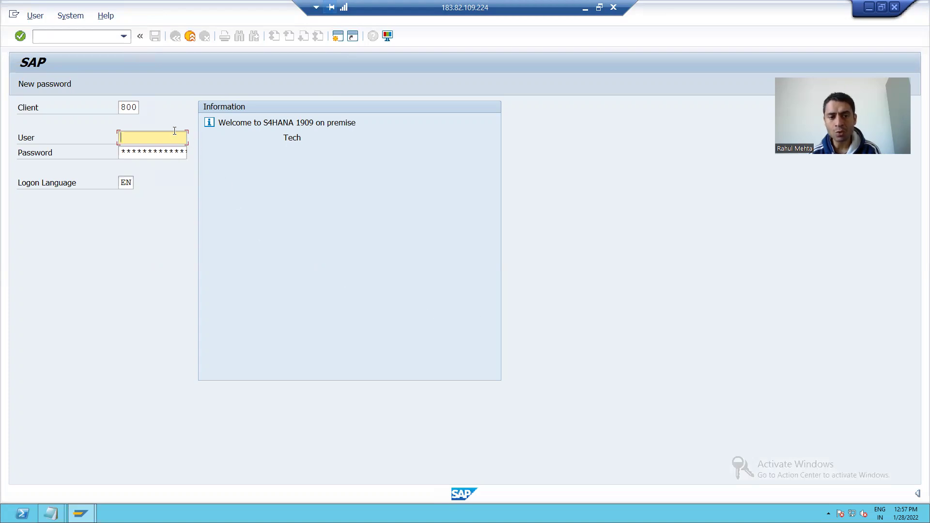
pyautogui.write('d')
pyautogui.press('Tab')
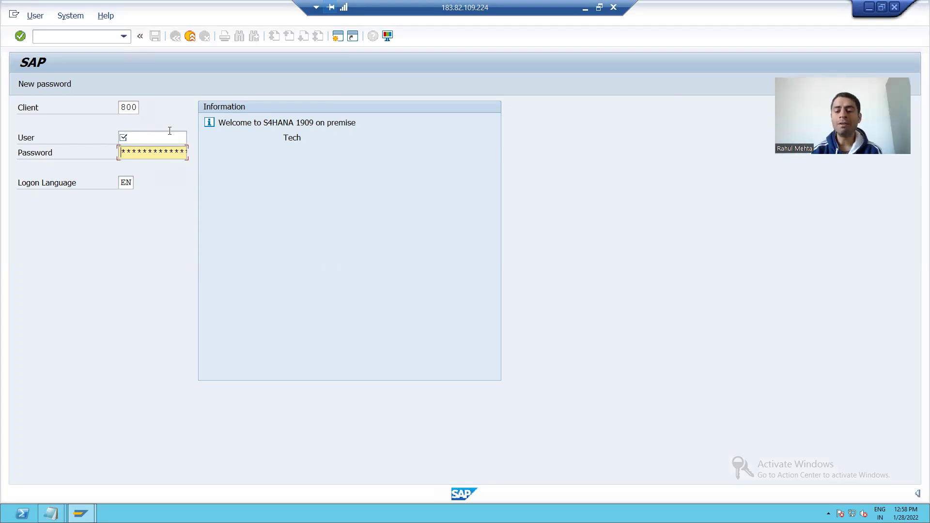
pyautogui.click(139, 141)
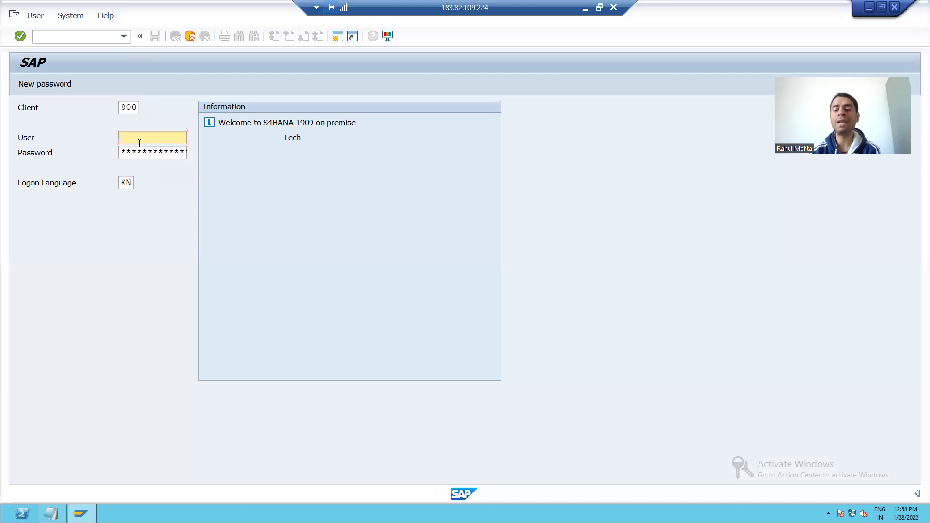
pyautogui.click(128, 181)
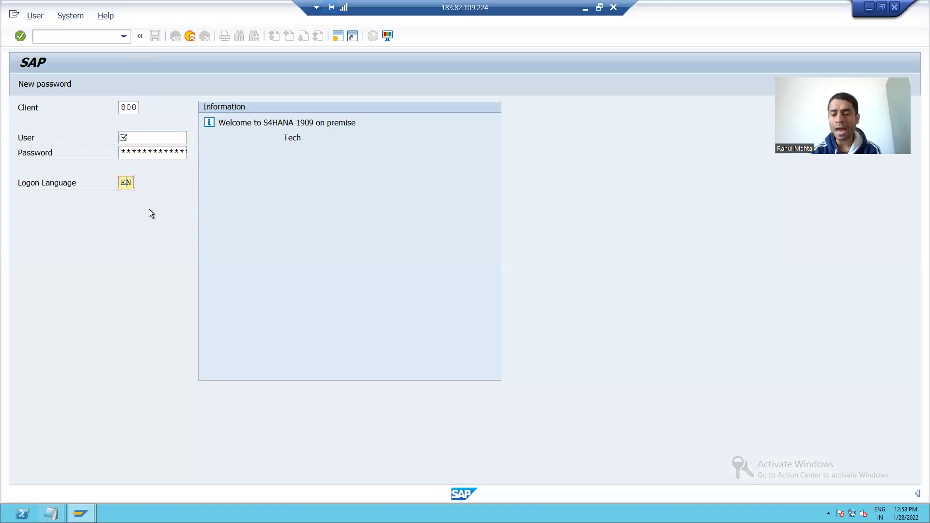
pyautogui.moveTo(123, 183); pyautogui.dragTo(135, 182)
pyautogui.click(134, 183)
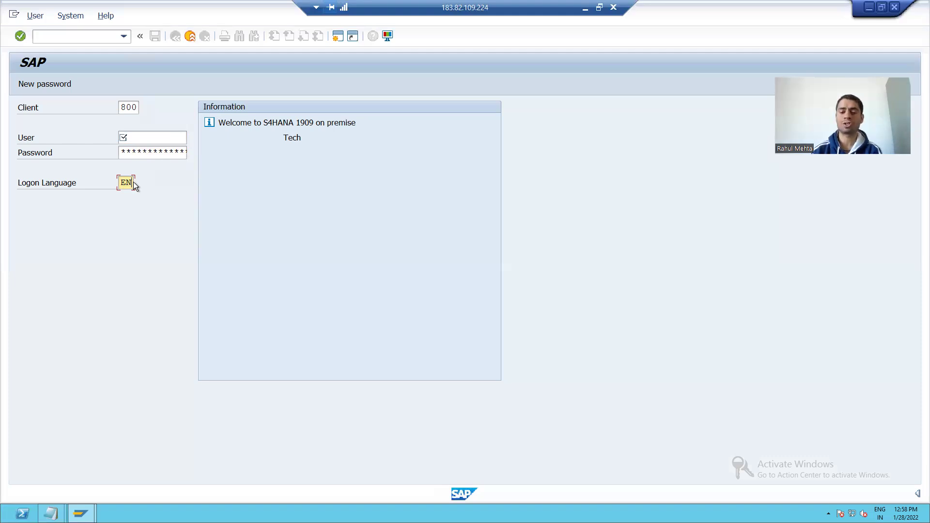
# - Pick the saved user name from history and verify client 800, password and language EN
pyautogui.click(129, 137)
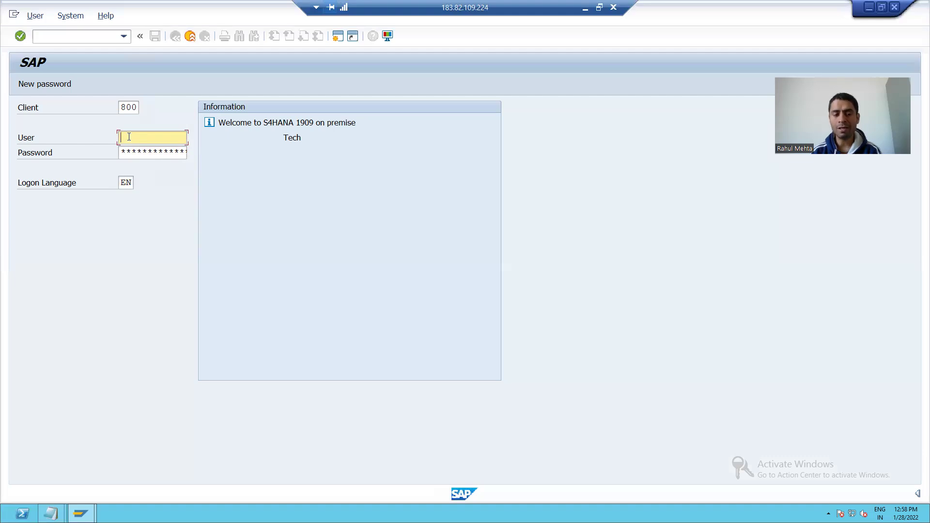
pyautogui.write('s')
pyautogui.click(130, 150)
pyautogui.click(135, 154)
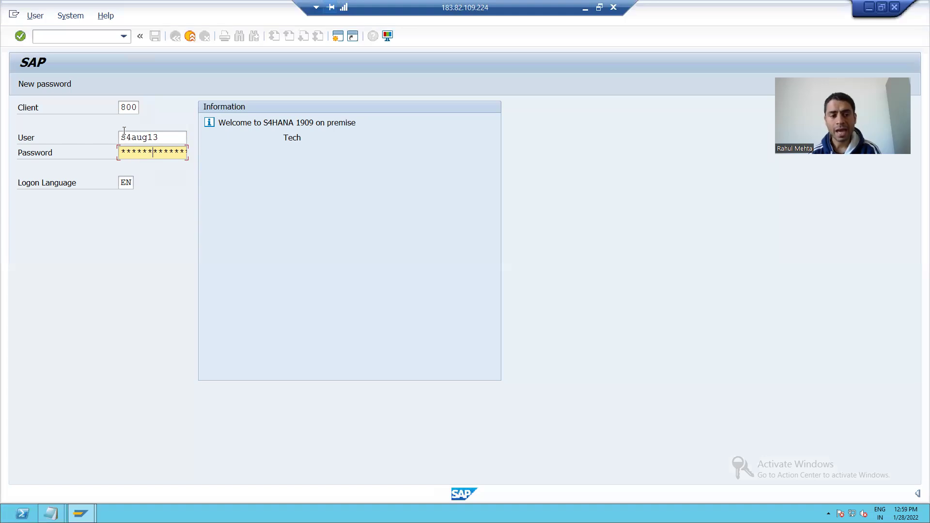
pyautogui.click(125, 104)
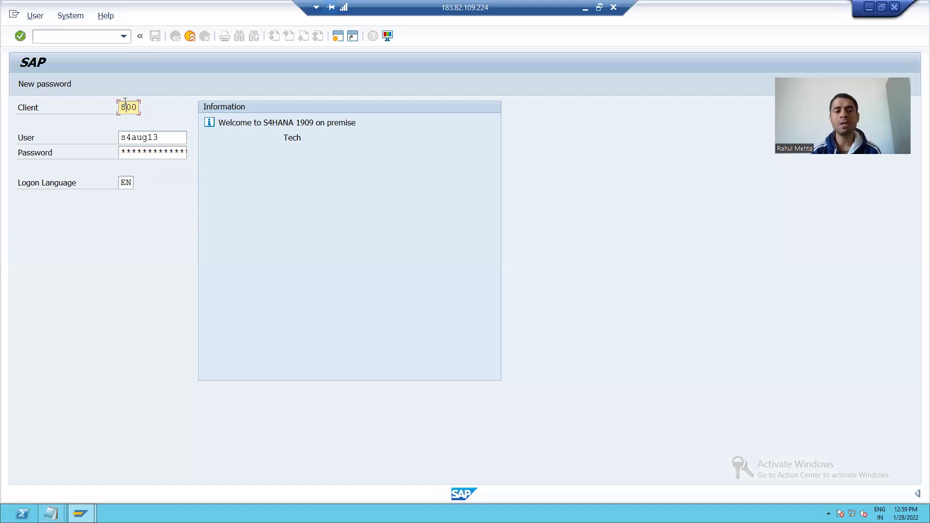
pyautogui.click(152, 138)
pyautogui.click(151, 153)
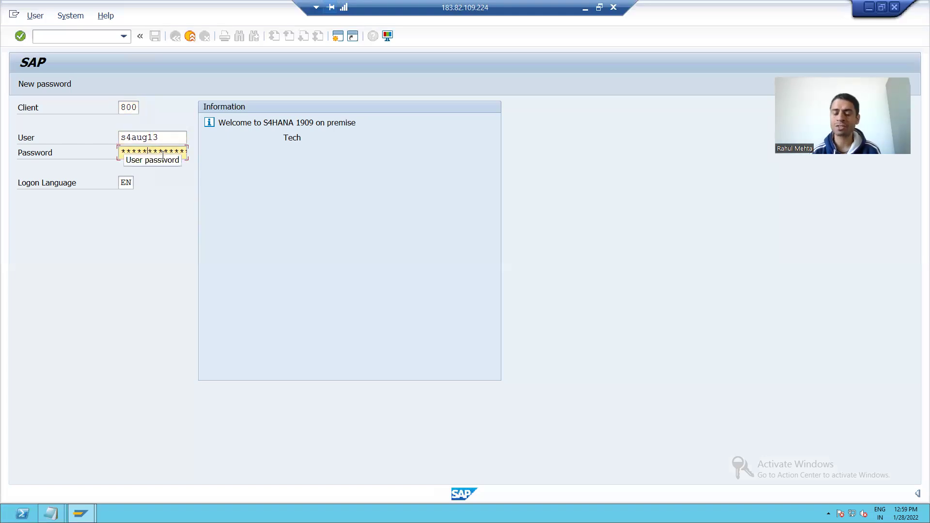
pyautogui.click(123, 184)
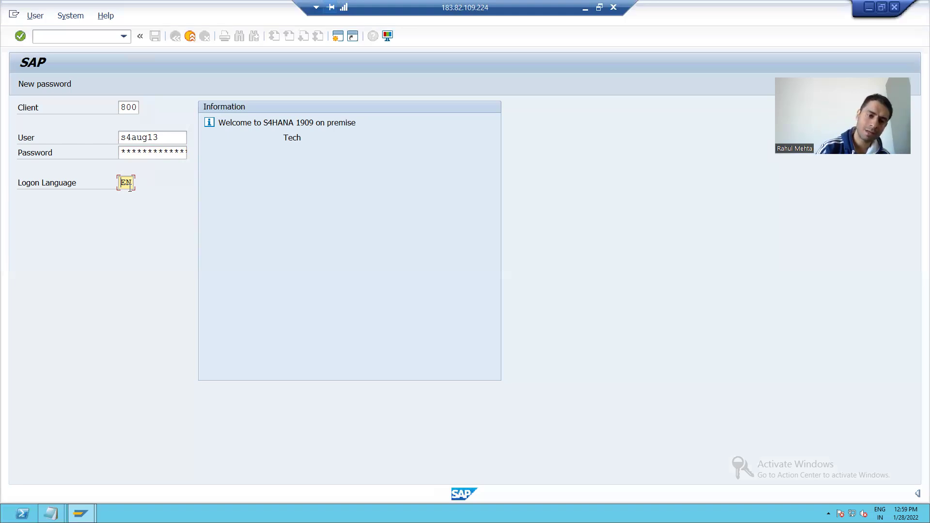
# - Submit the logon to reach SAP Easy Access, then minimize the remote session
pyautogui.press('Return')
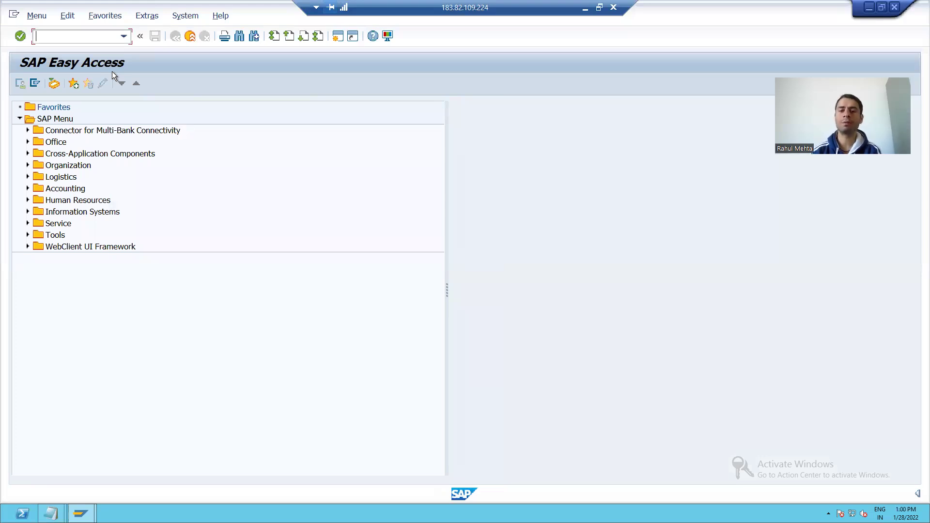
pyautogui.click(584, 11)
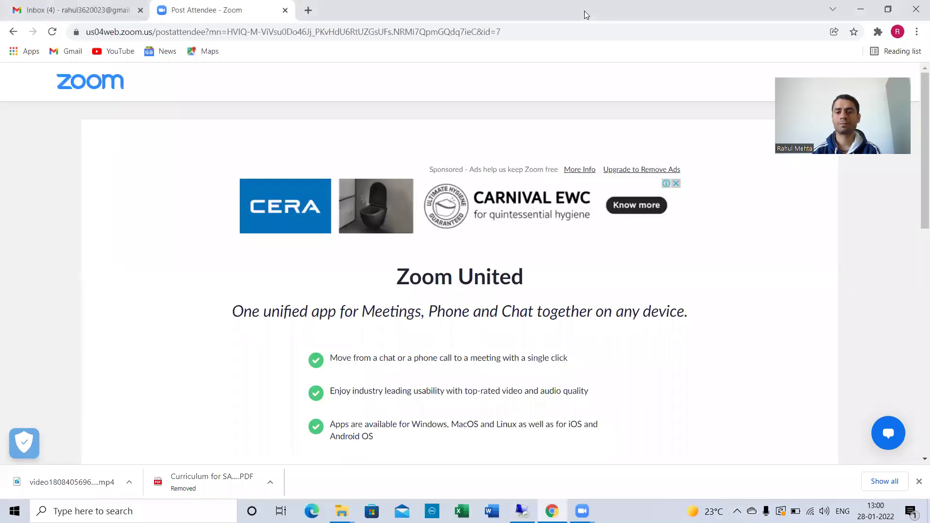